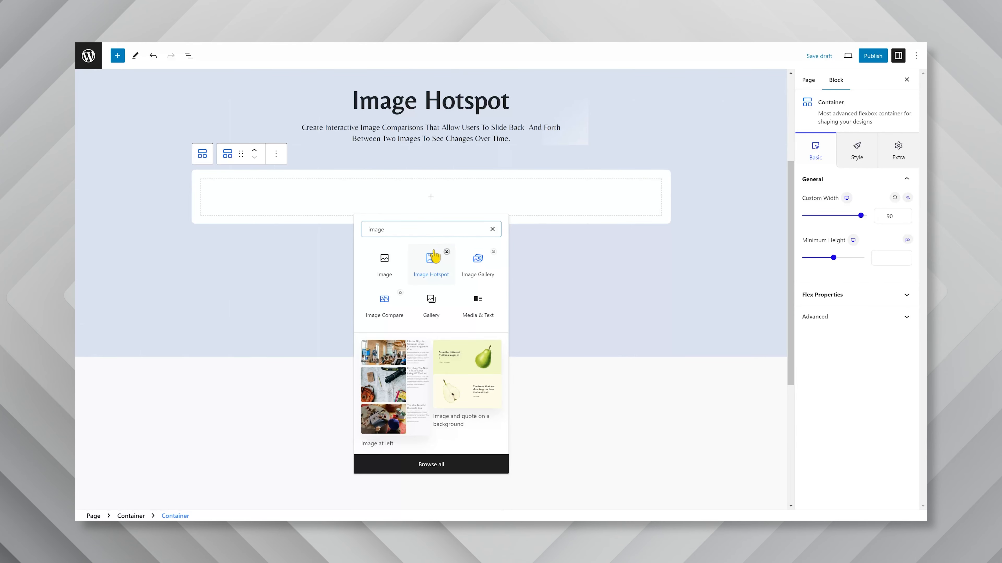
Insert an Image Hotspot block in the container and use images-001.jpg from the media library as its image
{"action": "left_click", "coordinate": [432, 260]}
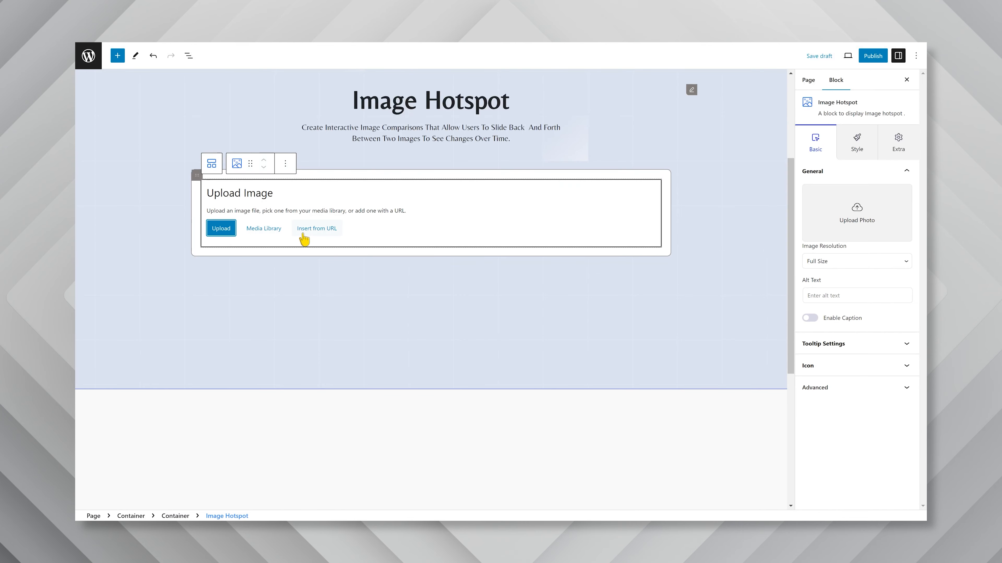
{"action": "left_click", "coordinate": [838, 223]}
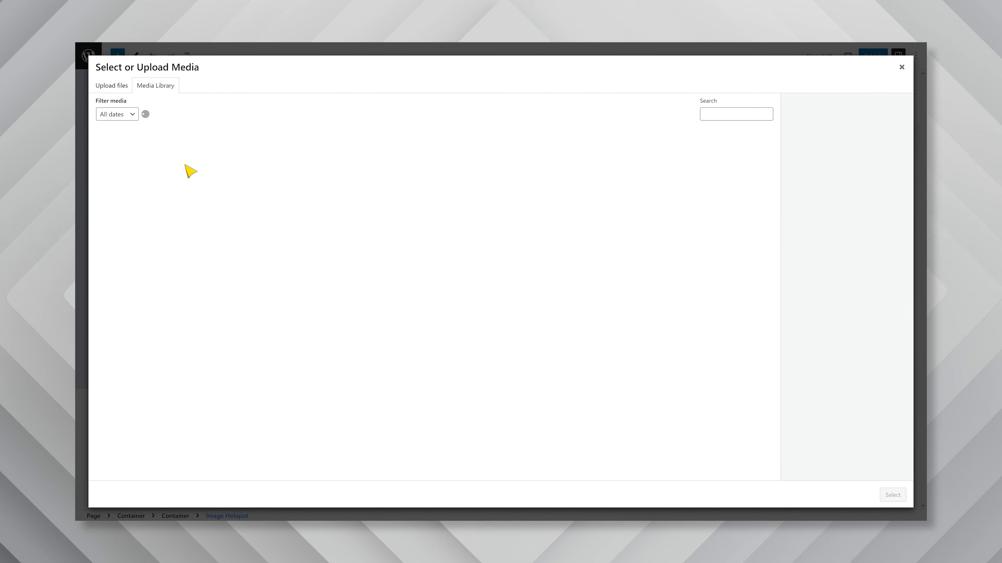
{"action": "left_click", "coordinate": [121, 156]}
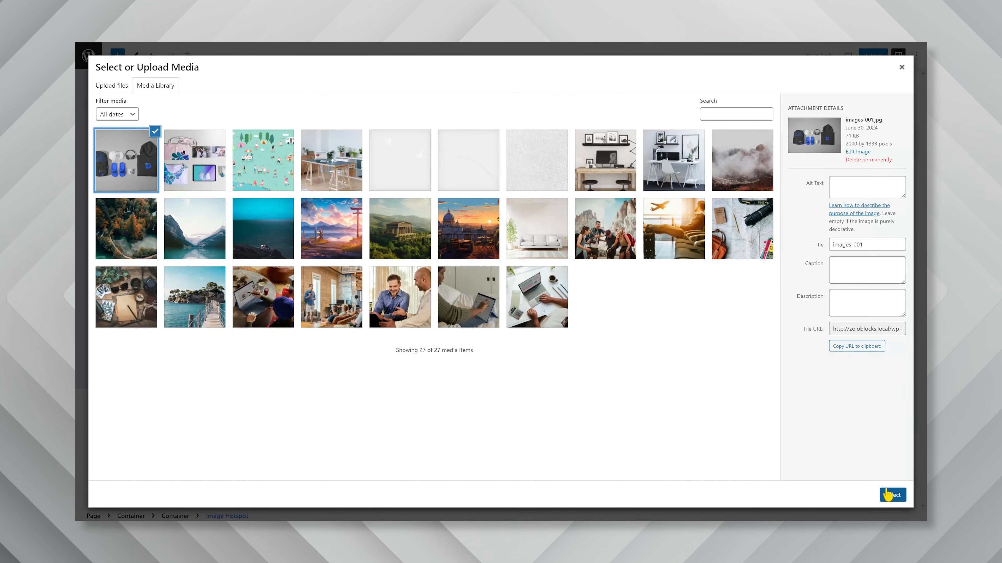
{"action": "left_click", "coordinate": [892, 495]}
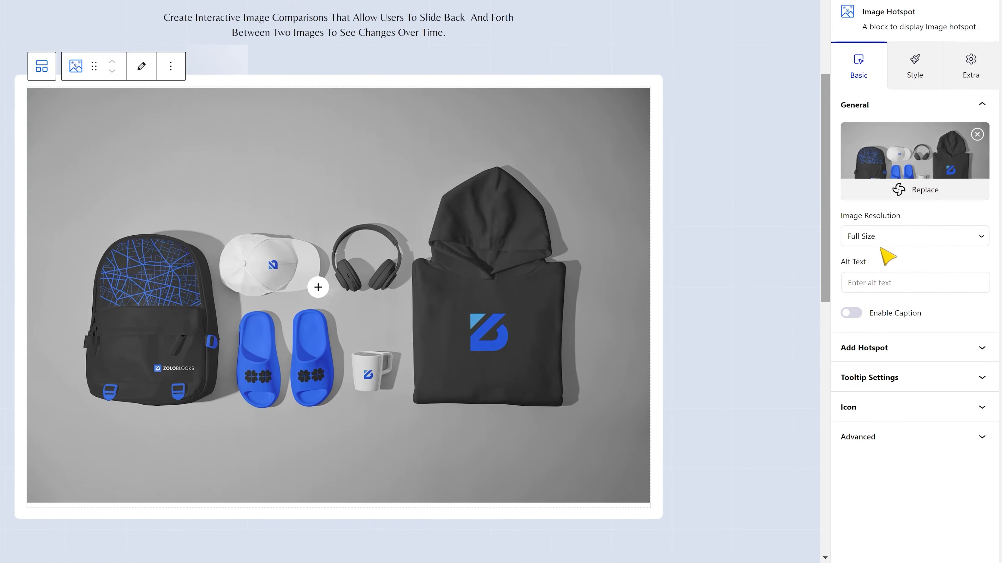
{"action": "left_click", "coordinate": [879, 242]}
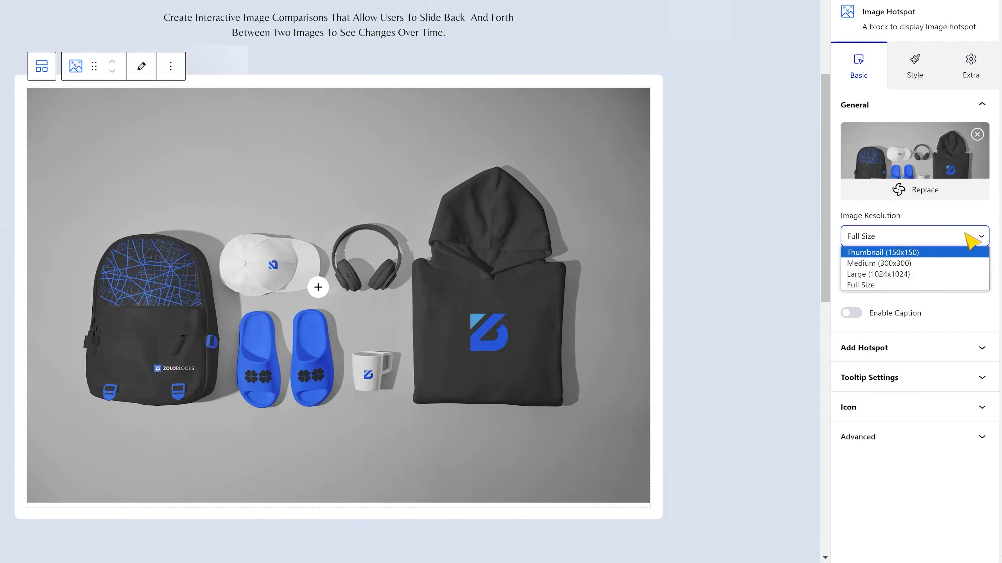
{"action": "left_click", "coordinate": [971, 238]}
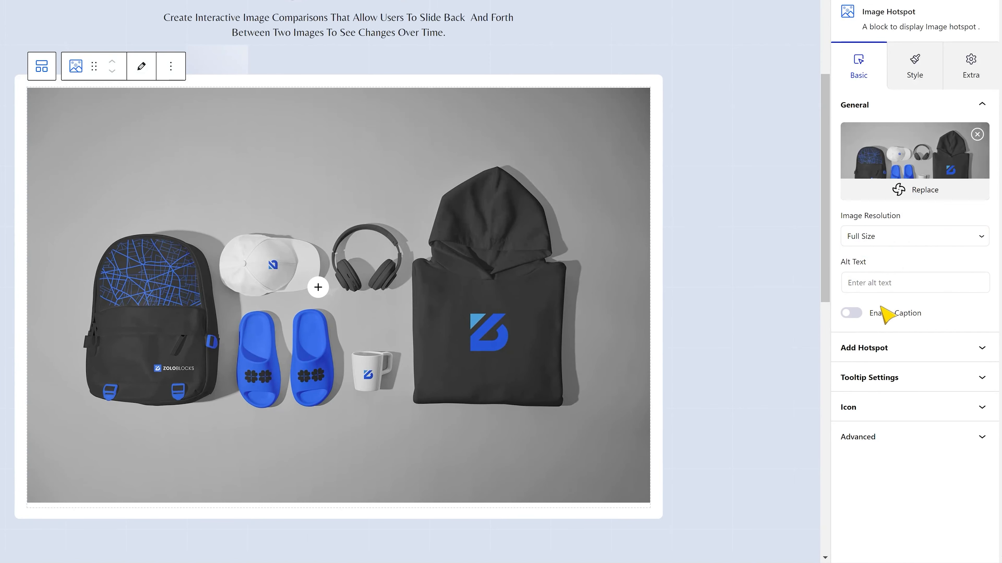
Enable the image caption with the text "Image Hotspot" and try its left, center and right alignments
{"action": "left_click", "coordinate": [851, 313]}
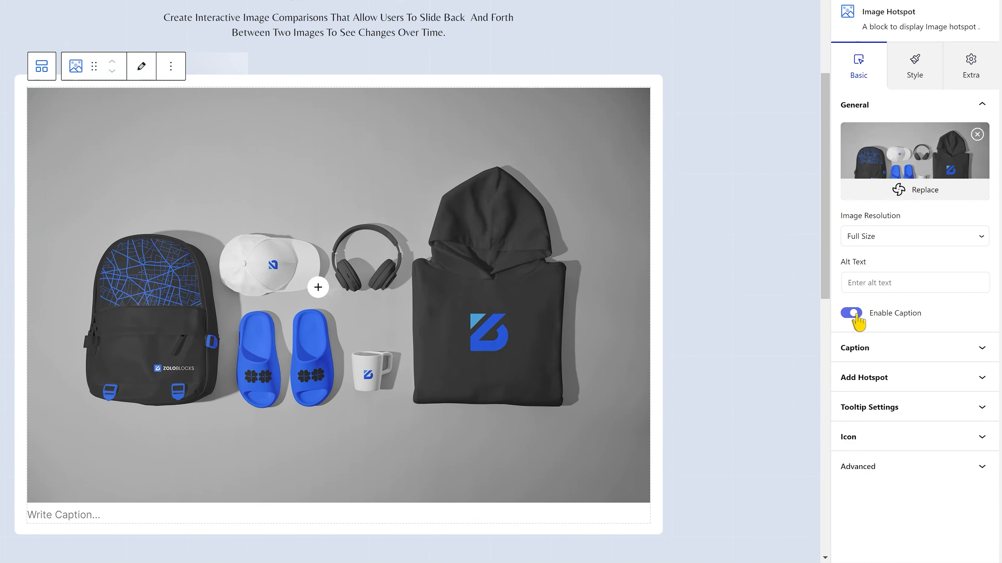
{"action": "left_click", "coordinate": [913, 353]}
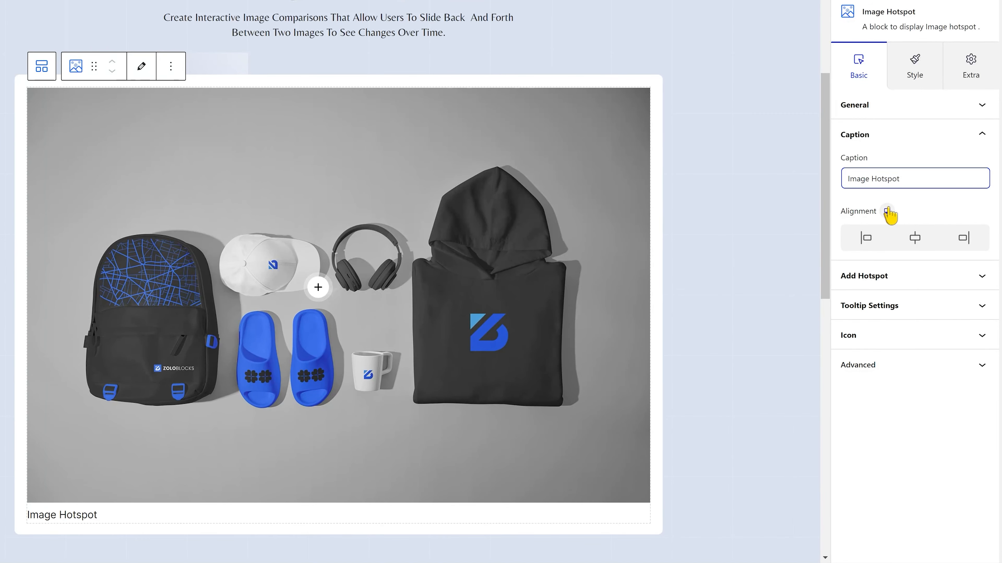
{"action": "left_click", "coordinate": [870, 239]}
{"action": "left_click", "coordinate": [915, 239]}
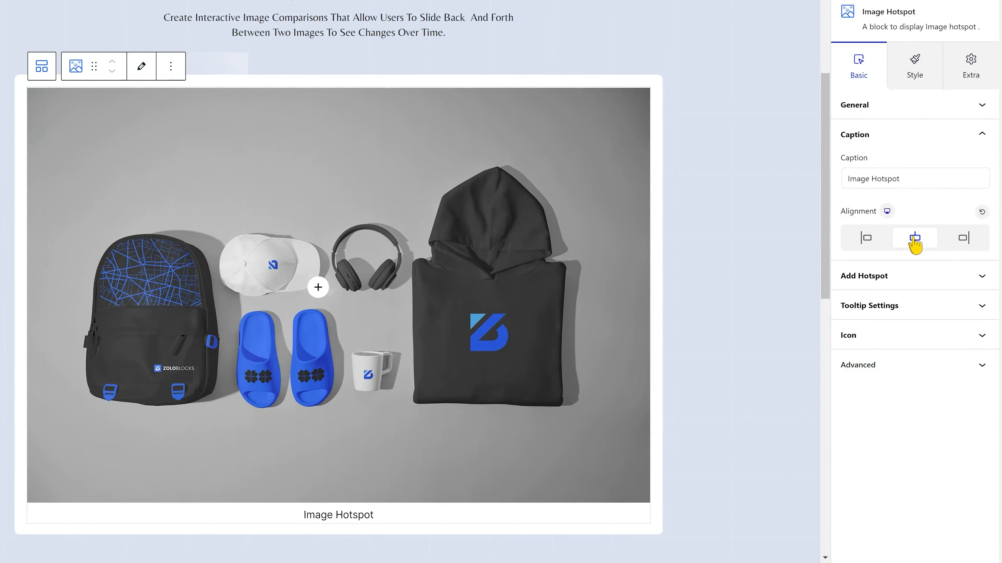
{"action": "left_click", "coordinate": [963, 239]}
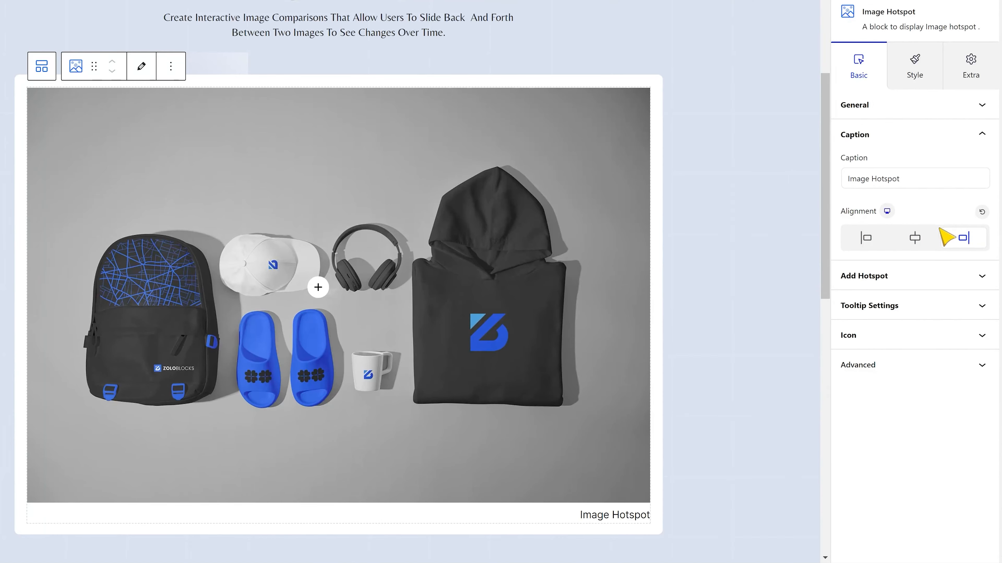
Turn off the image caption in the block's general settings
{"action": "left_click", "coordinate": [977, 115]}
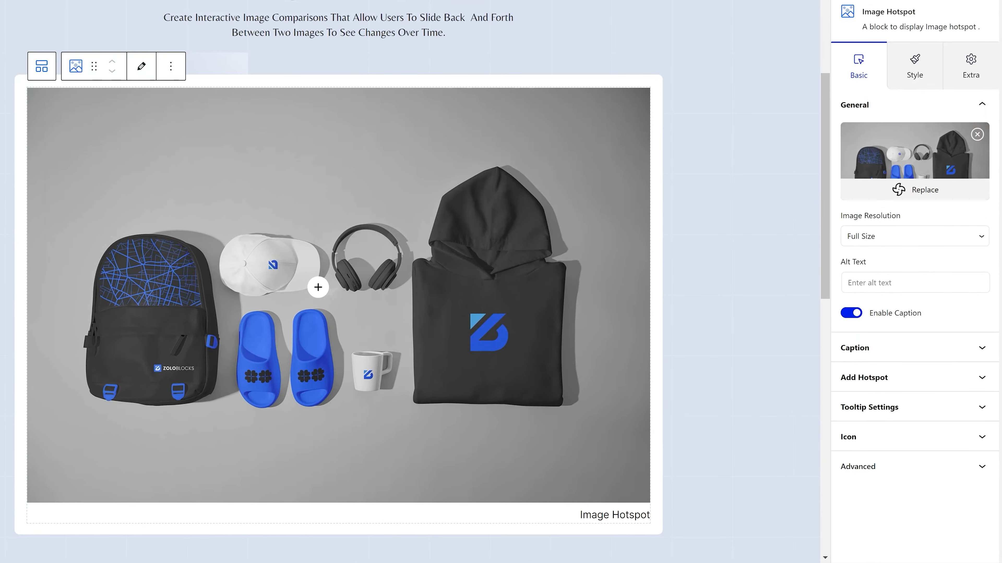
{"action": "left_click", "coordinate": [851, 313]}
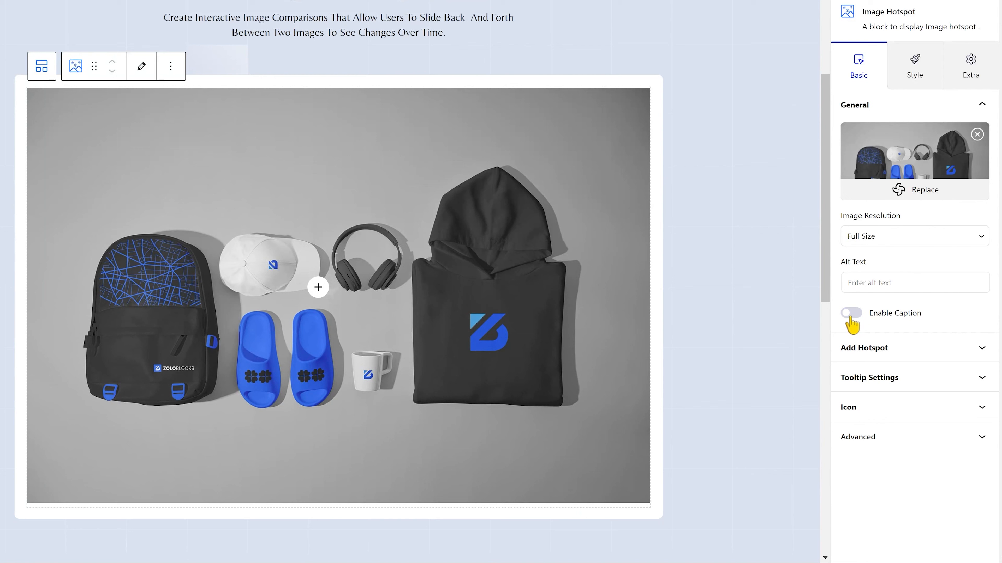
Open the hotspot settings and move the existing marker onto the upper edge of the white cap
{"action": "left_click", "coordinate": [886, 348]}
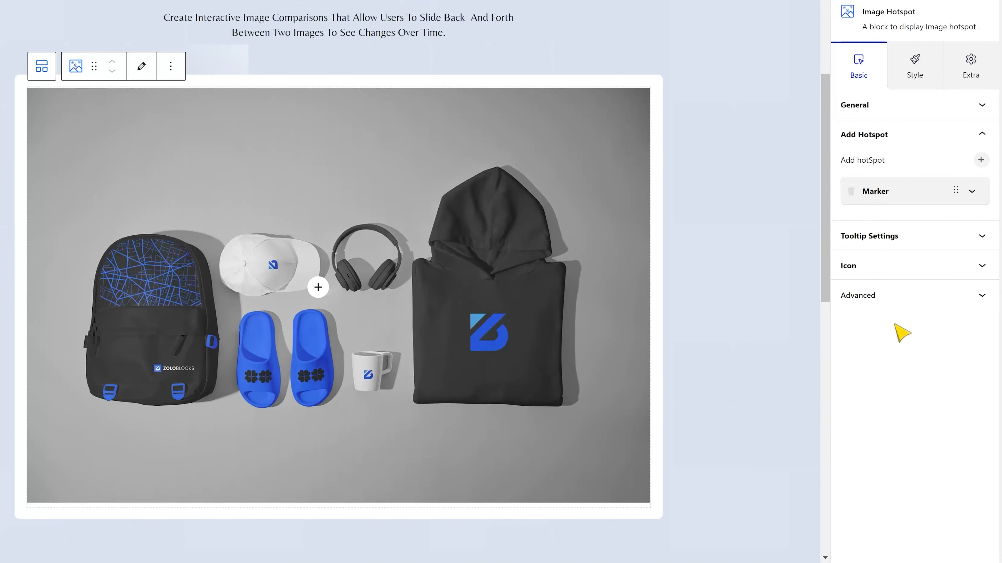
{"action": "mouse_move", "coordinate": [319, 286]}
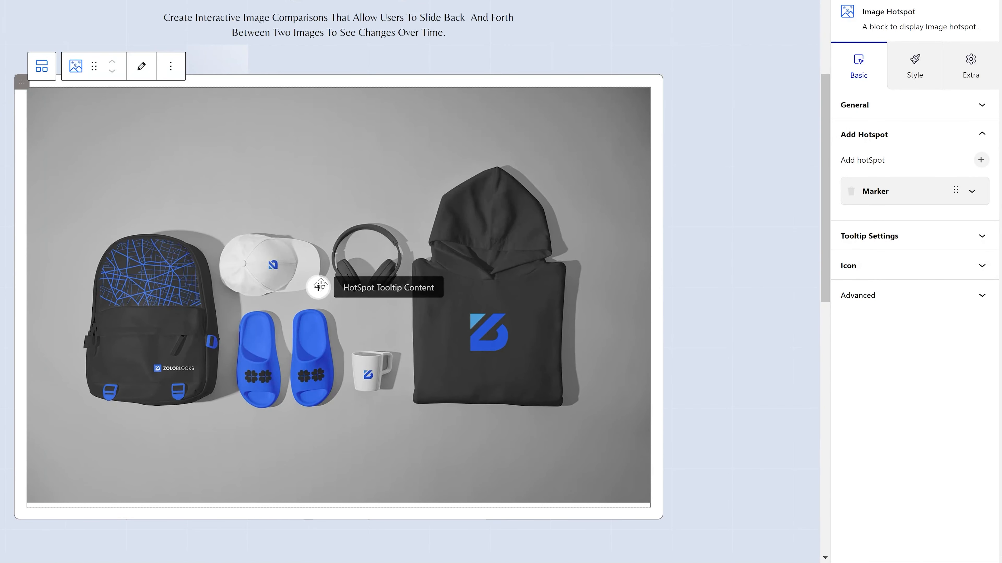
{"action": "left_click_drag", "start_coordinate": [319, 286], "coordinate": [301, 240]}
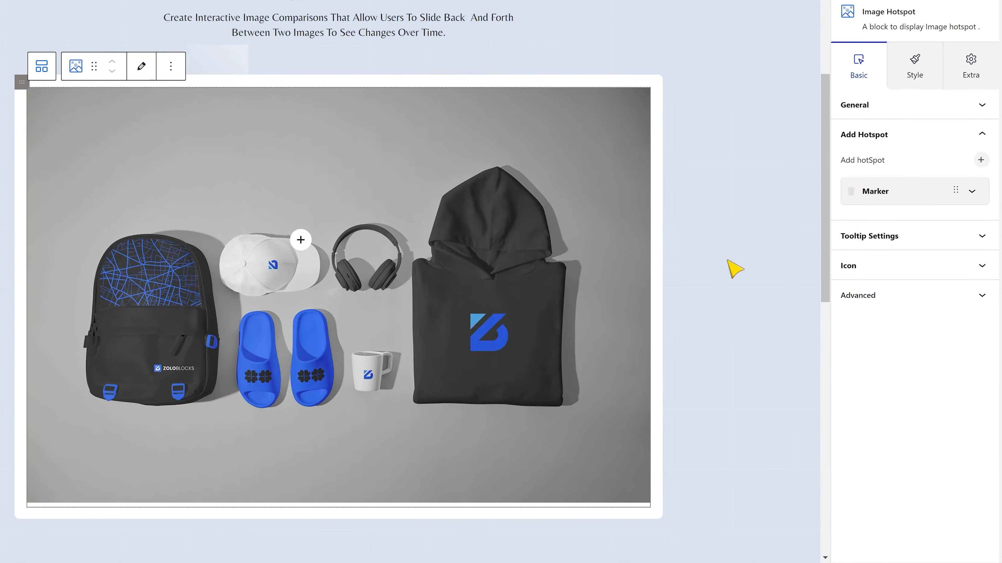
Replace the cap marker's tooltip content with "Zoloblocks Cap"
{"action": "left_click", "coordinate": [899, 199]}
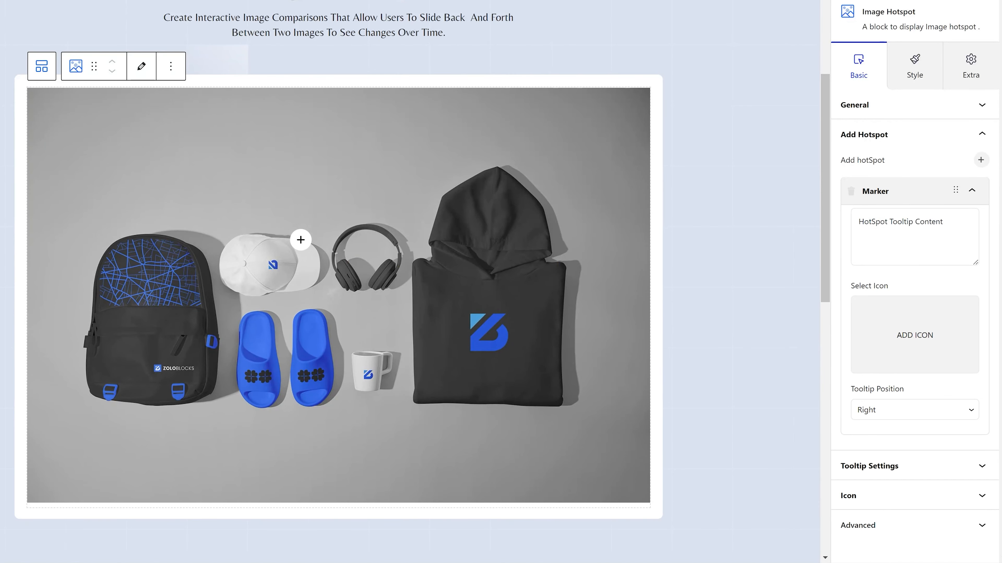
{"action": "left_click", "coordinate": [907, 229]}
{"action": "key", "text": "ctrl+a"}
{"action": "type", "text": "Zoloblocks C"}
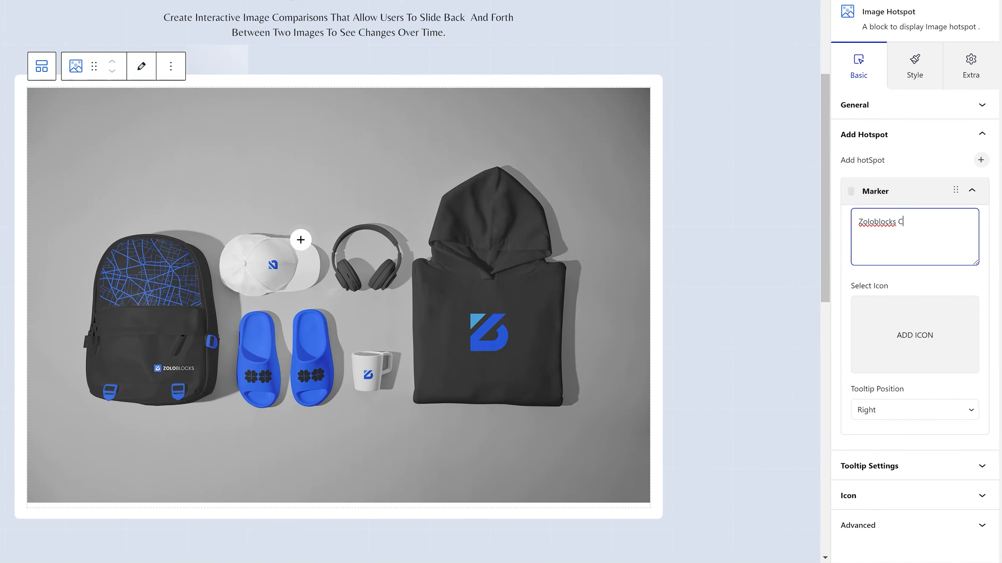
{"action": "type", "text": "ap"}
{"action": "left_click", "coordinate": [903, 333]}
{"action": "scroll", "coordinate": [559, 251], "scroll_direction": "down", "scroll_amount": 5}
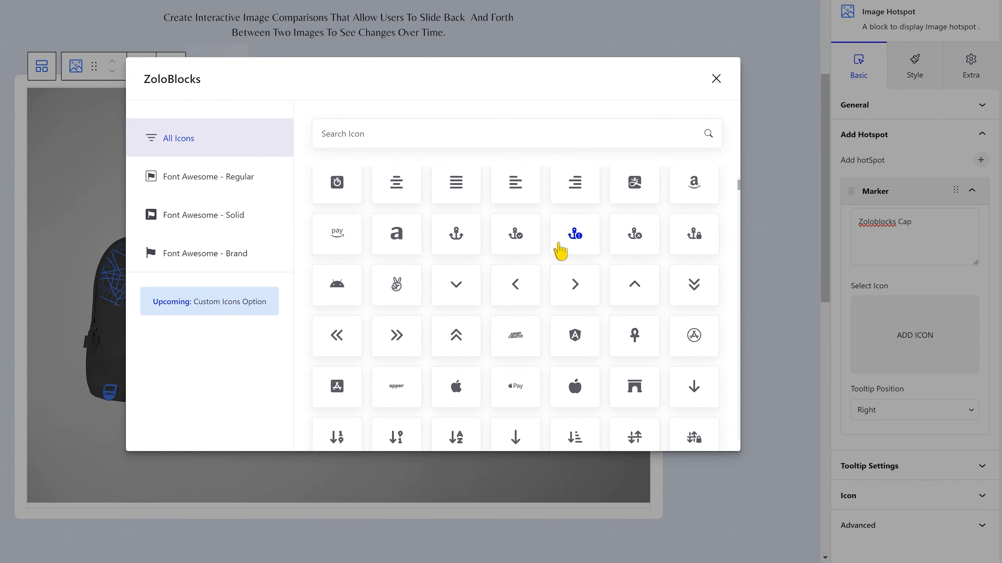
{"action": "left_click", "coordinate": [716, 79]}
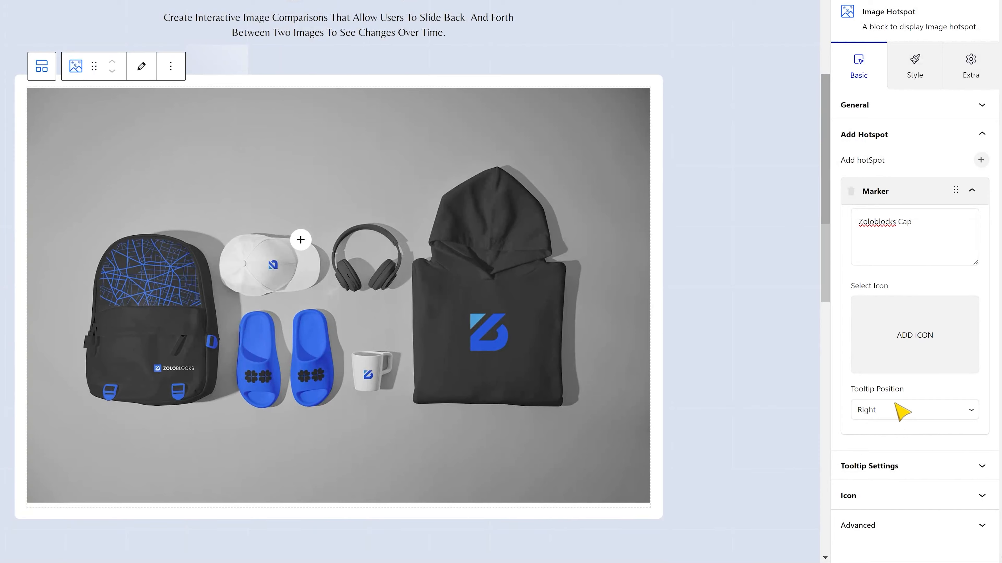
Try the Top and Top Start tooltip positions for the cap marker
{"action": "left_click", "coordinate": [901, 411]}
{"action": "left_click", "coordinate": [865, 425]}
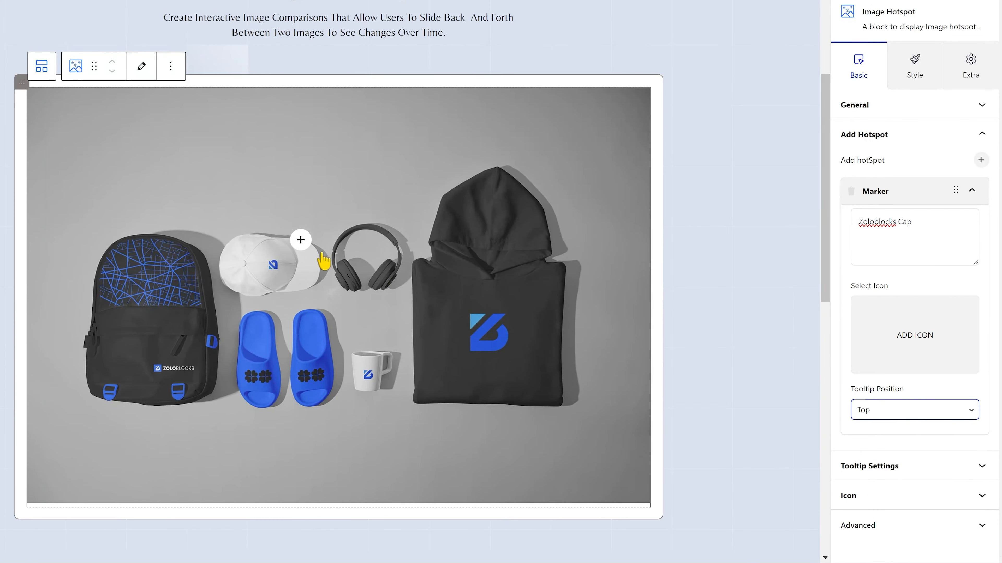
{"action": "left_click", "coordinate": [881, 412]}
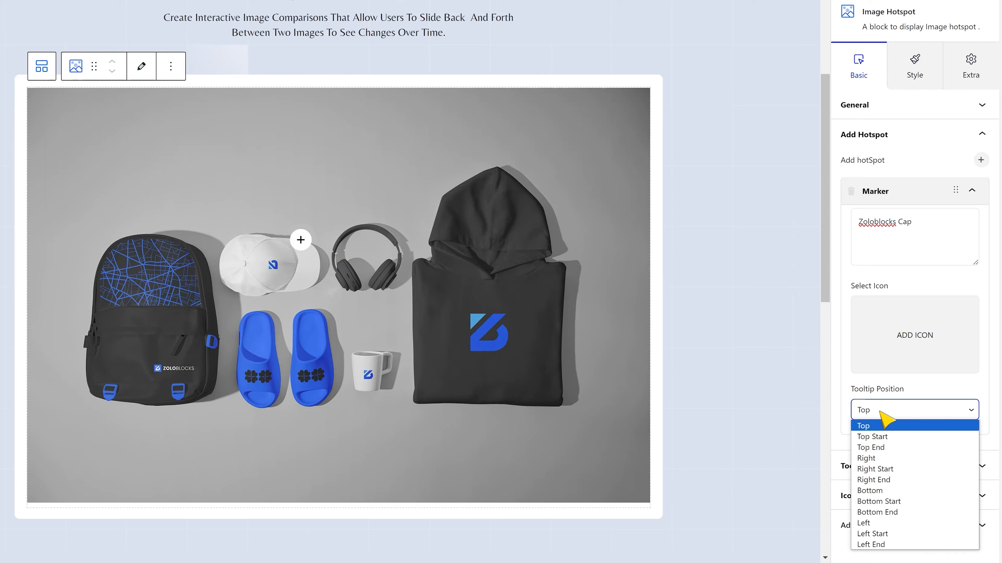
{"action": "left_click", "coordinate": [883, 436]}
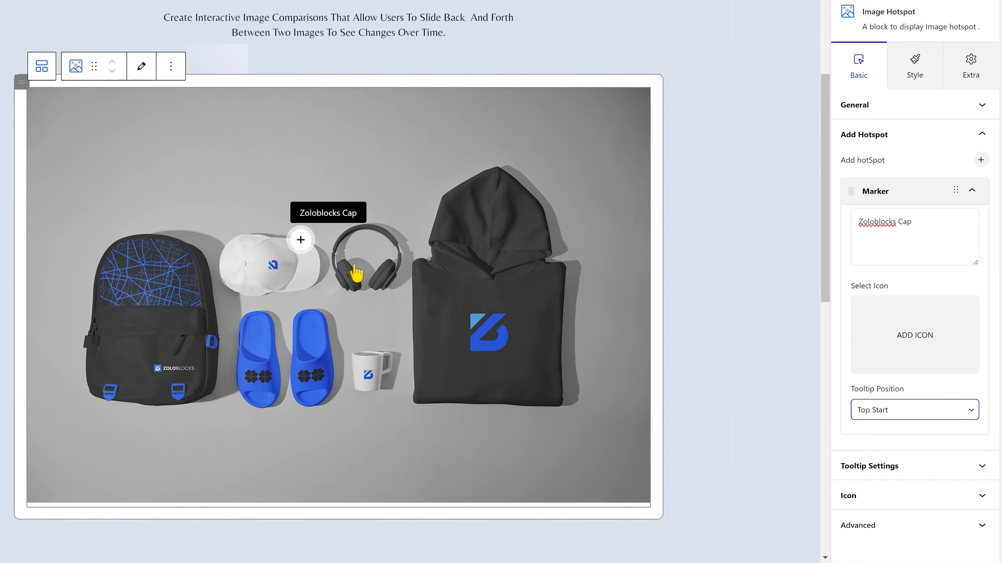
Set the cap marker's tooltip position to Bottom and collapse its settings
{"action": "left_click", "coordinate": [879, 410]}
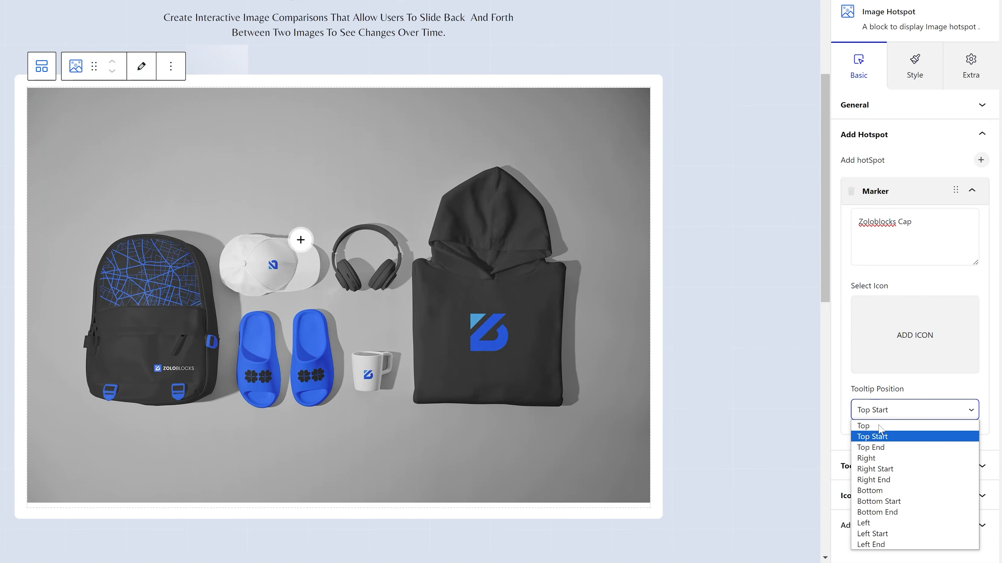
{"action": "left_click", "coordinate": [873, 494]}
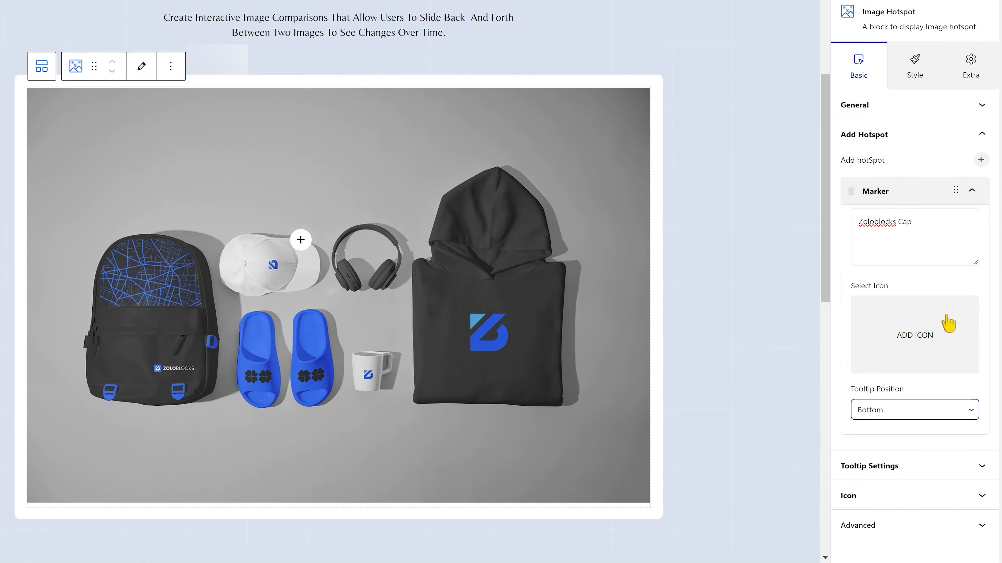
{"action": "left_click", "coordinate": [972, 190]}
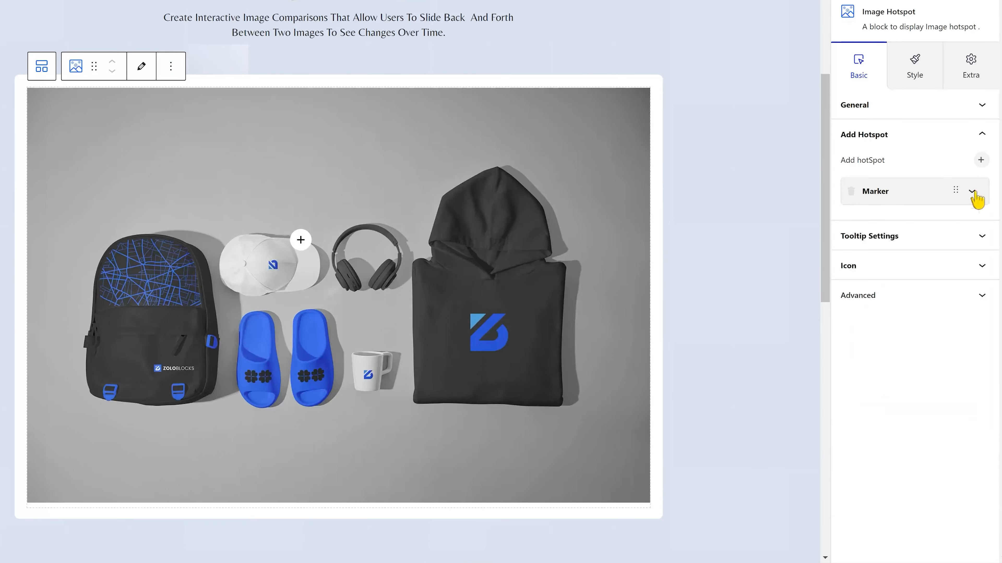
Add a second hotspot marker with the tooltip content "Zoloblocks Bag"
{"action": "left_click", "coordinate": [980, 160]}
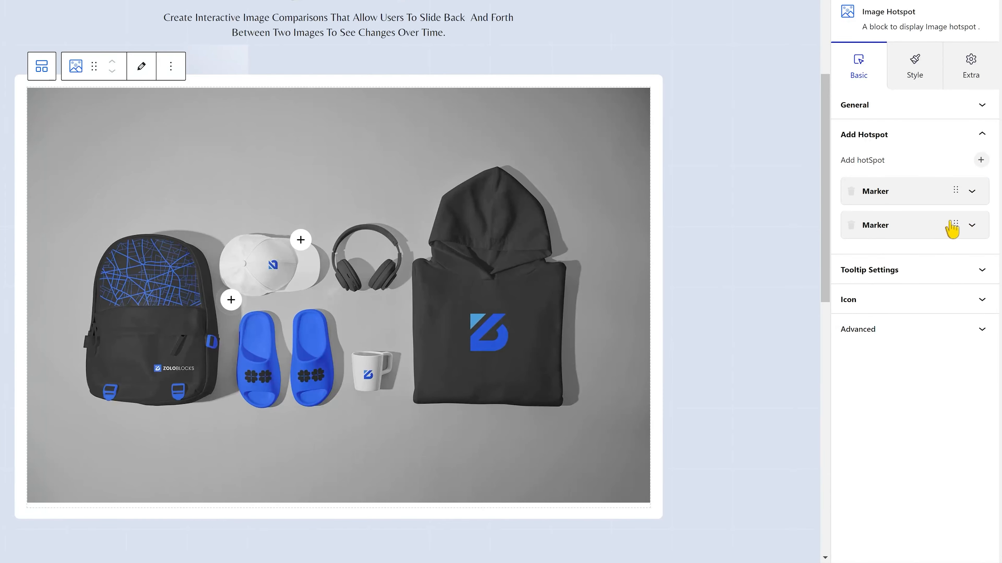
{"action": "left_click", "coordinate": [938, 225]}
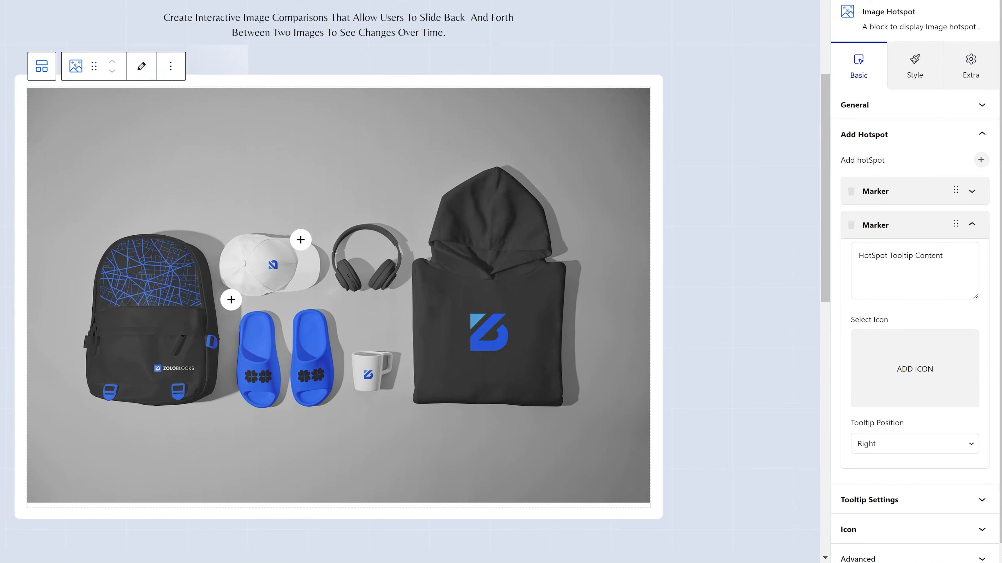
{"action": "triple_click", "coordinate": [896, 257]}
{"action": "type", "text": "Zoloblocks Bag"}
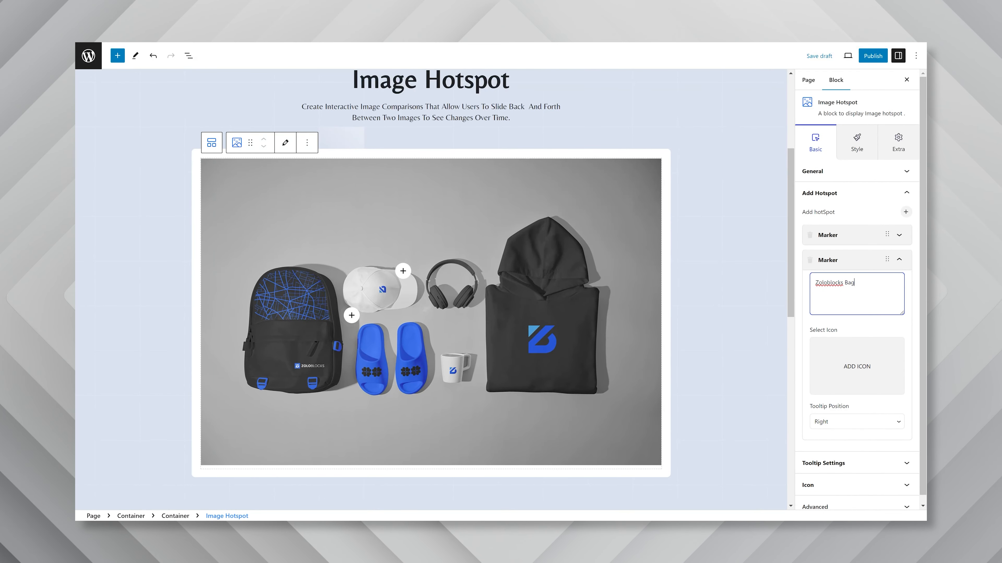
Set the bag marker's tooltip position to Top and move the marker onto the middle of the backpack
{"action": "left_click", "coordinate": [828, 421]}
{"action": "left_click", "coordinate": [816, 327]}
{"action": "mouse_move", "coordinate": [350, 313]}
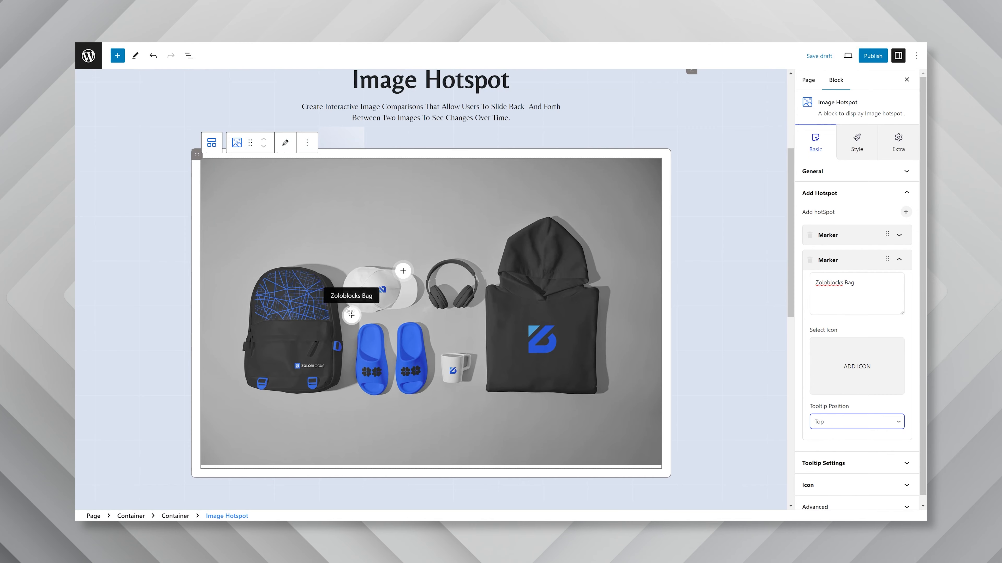
{"action": "left_click_drag", "start_coordinate": [351, 312], "coordinate": [292, 329]}
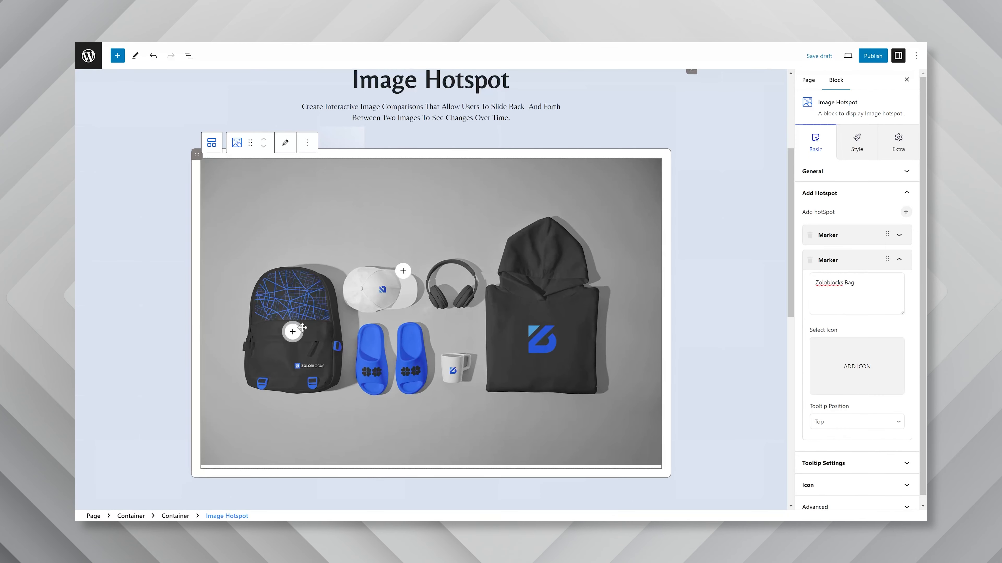
{"action": "left_click", "coordinate": [858, 268]}
Add a third hotspot marker with the tooltip content "Zoloblocks Hoodie"
{"action": "left_click", "coordinate": [905, 212]}
{"action": "left_click", "coordinate": [852, 287]}
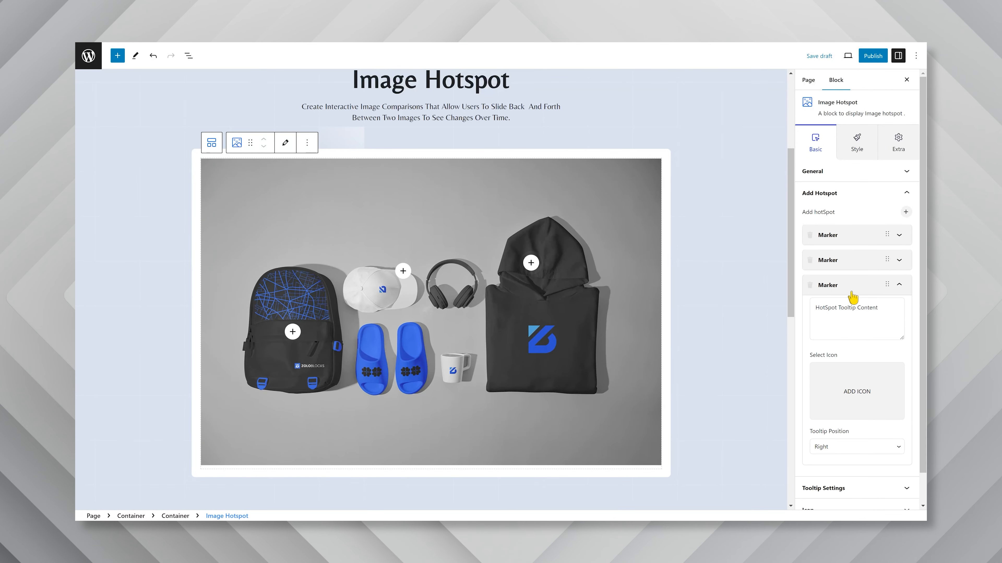
{"action": "triple_click", "coordinate": [852, 307]}
{"action": "type", "text": "Zoloblocks"}
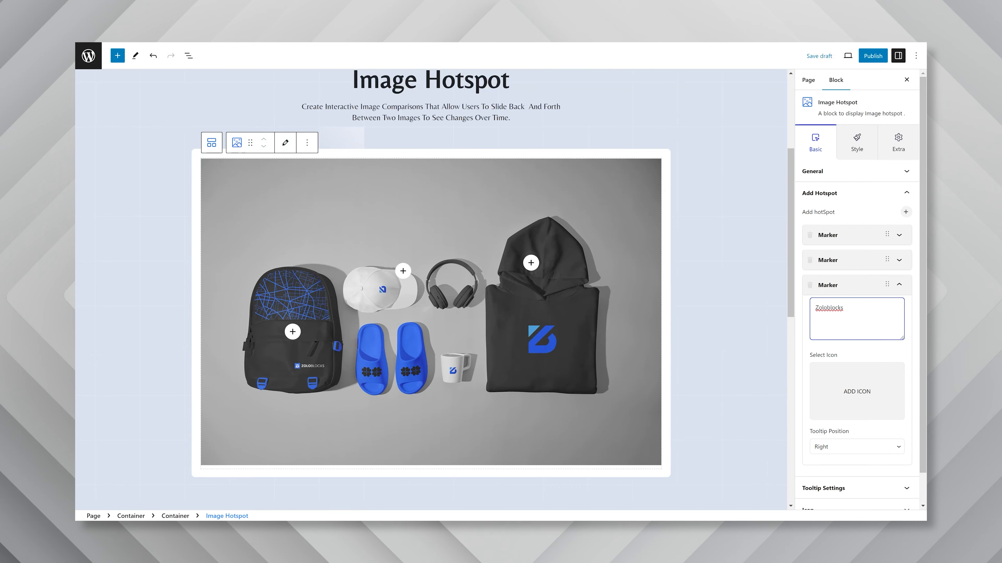
{"action": "type", "text": " Hoodie"}
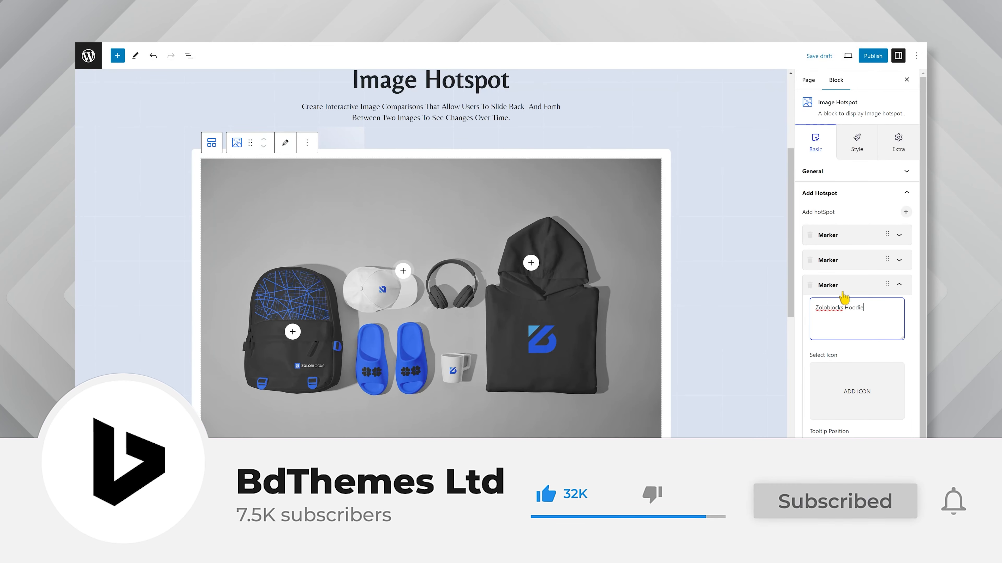
Move the hoodie marker to the hoodie's neckline and set its tooltip position to Top
{"action": "left_click", "coordinate": [843, 293]}
{"action": "left_click_drag", "start_coordinate": [531, 262], "coordinate": [537, 275]}
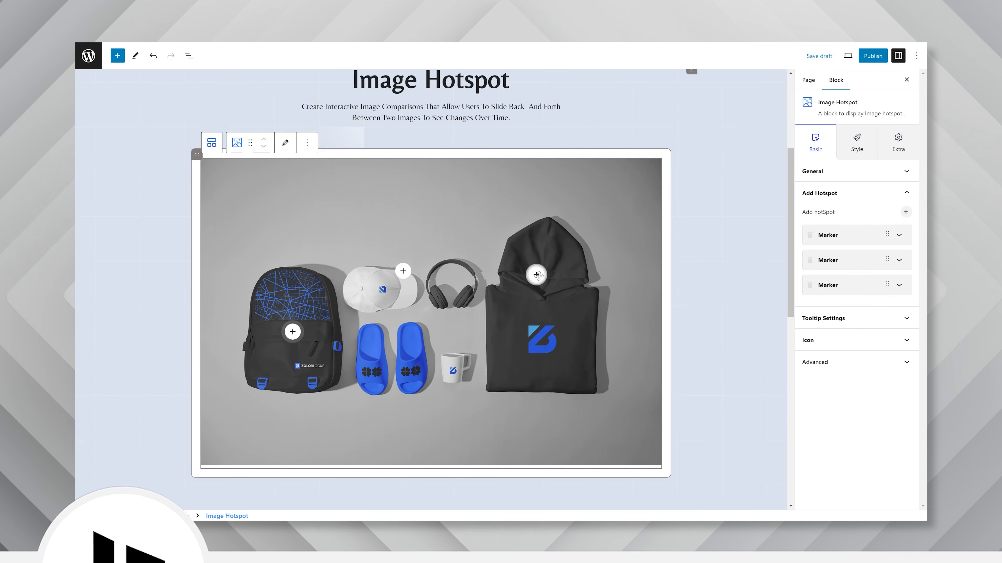
{"action": "left_click", "coordinate": [846, 293]}
{"action": "left_click", "coordinate": [857, 446]}
{"action": "left_click", "coordinate": [851, 347]}
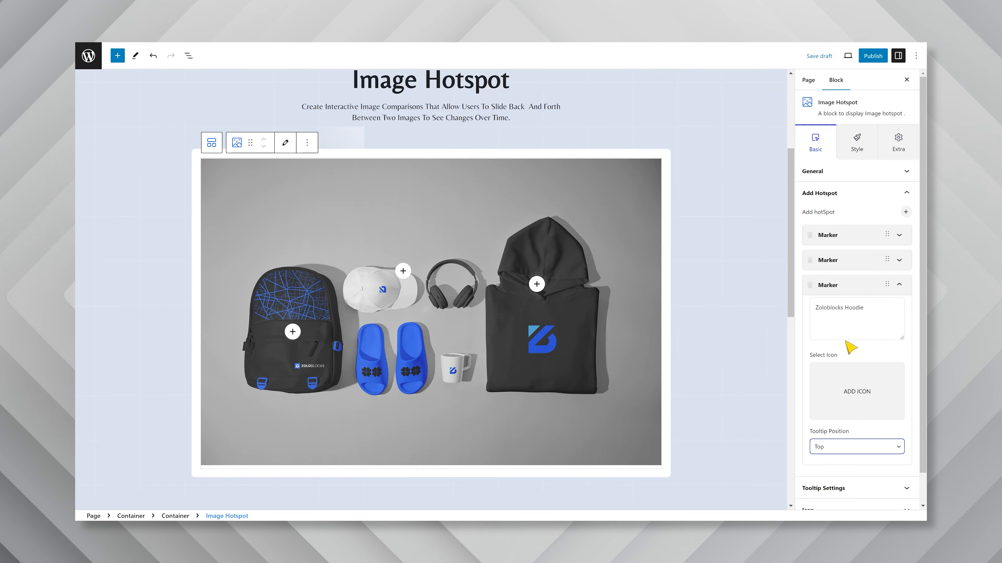
Toggle the tooltips' Follow Cursor option on and off, and switch their trigger to click and back to hover
{"action": "left_click", "coordinate": [875, 292]}
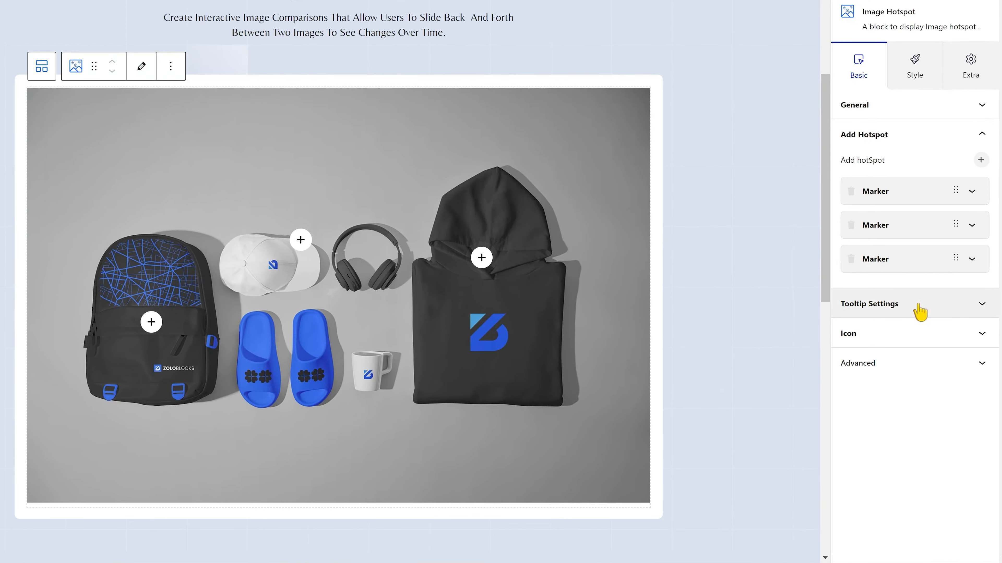
{"action": "left_click", "coordinate": [919, 310]}
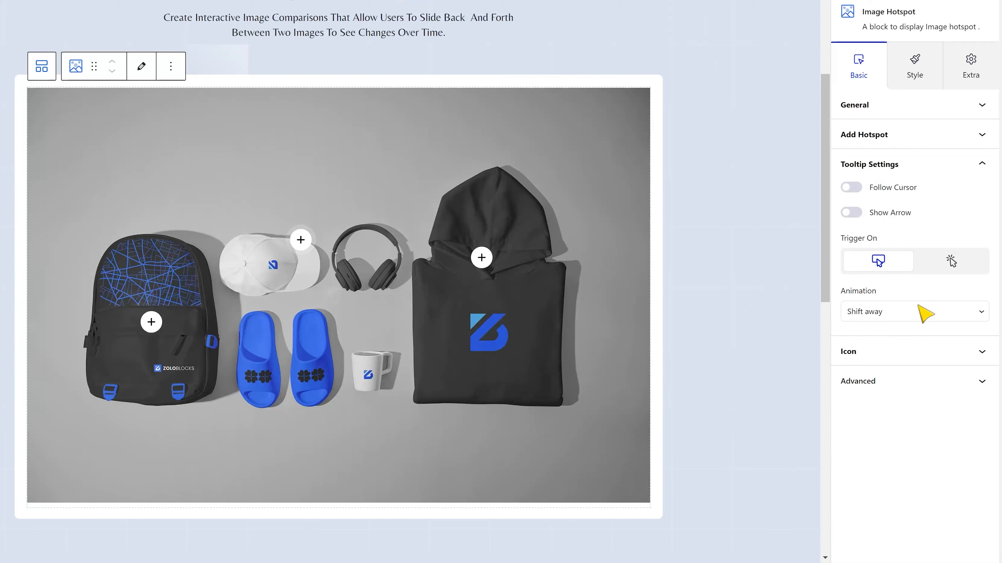
{"action": "left_click", "coordinate": [855, 193]}
{"action": "left_click", "coordinate": [855, 194]}
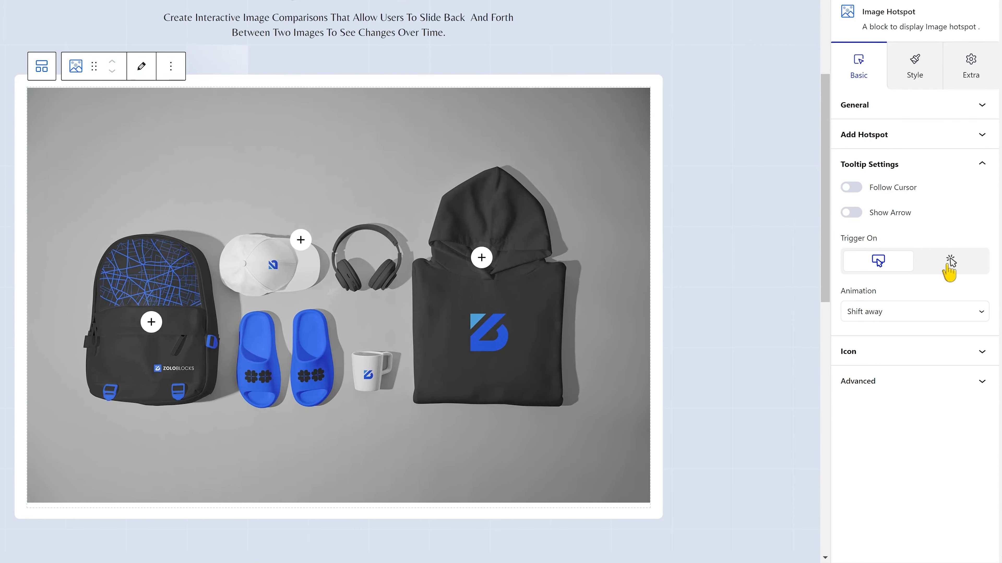
{"action": "left_click", "coordinate": [946, 263]}
{"action": "left_click", "coordinate": [879, 263]}
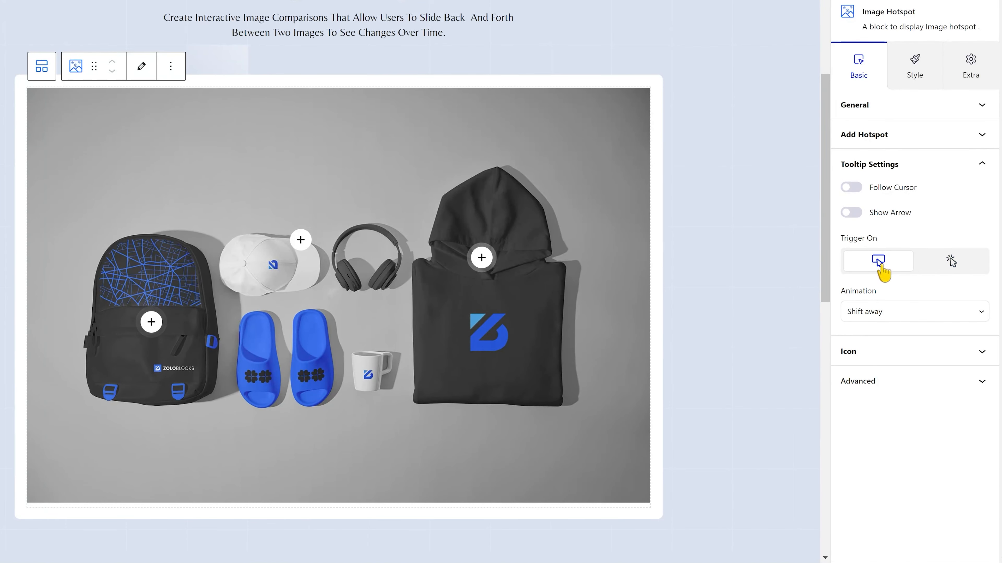
Try the Shift away and Shift toward tooltip animations, previewing them on the hoodie marker
{"action": "left_click", "coordinate": [880, 310]}
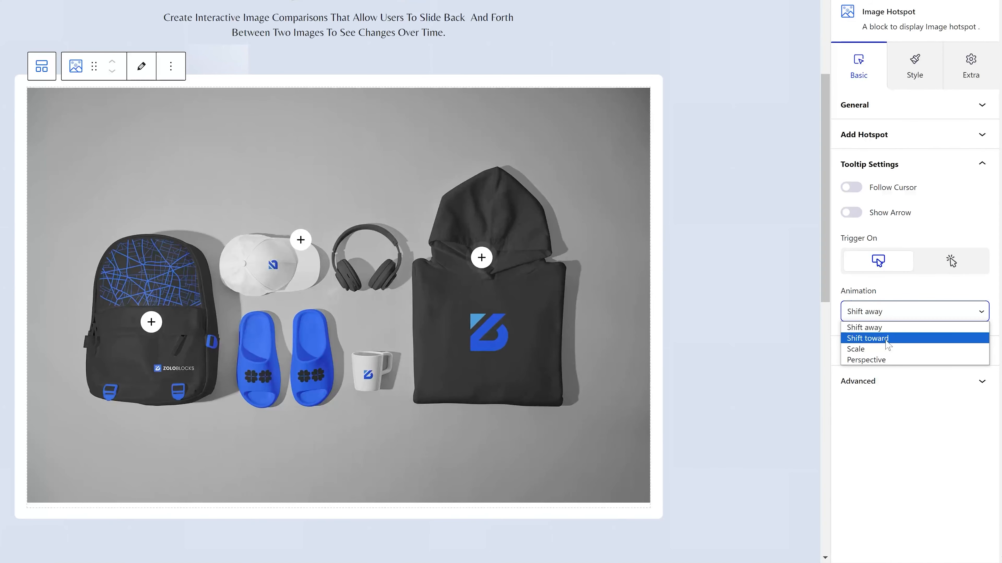
{"action": "left_click", "coordinate": [868, 327]}
{"action": "mouse_move", "coordinate": [489, 265]}
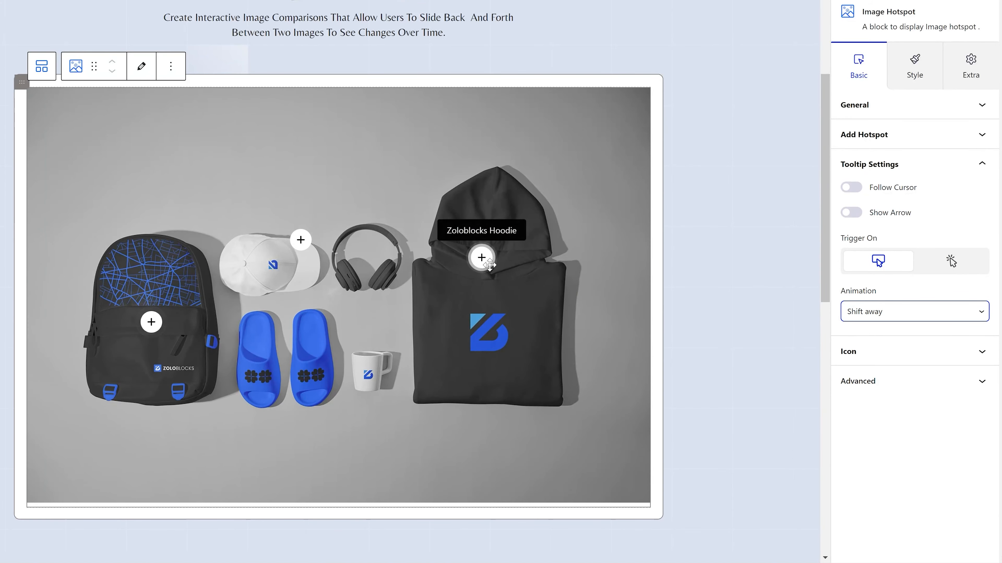
{"action": "left_click", "coordinate": [879, 314]}
{"action": "left_click", "coordinate": [871, 337]}
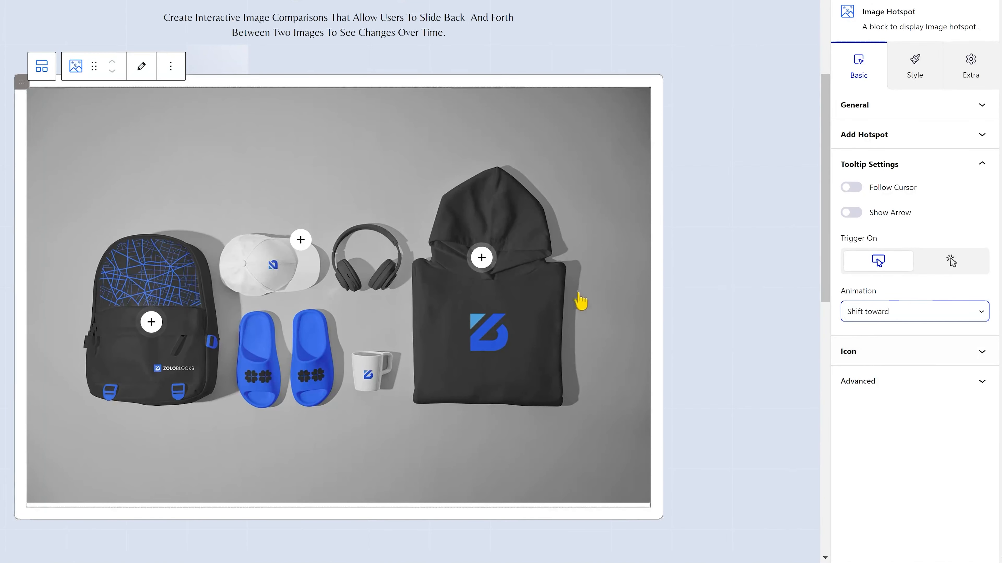
Set the tooltip animation to Scale and preview it on the hoodie marker
{"action": "left_click", "coordinate": [865, 315]}
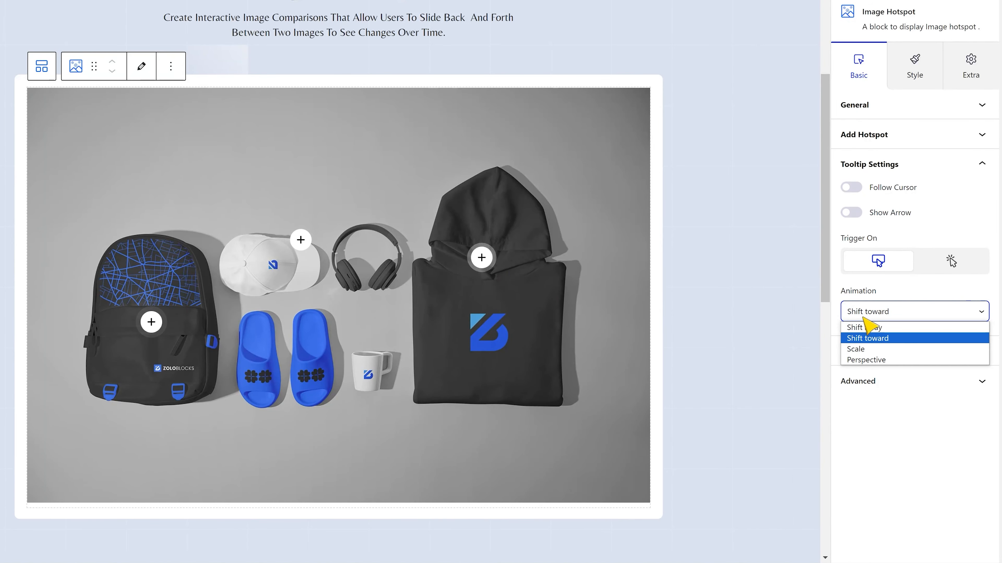
{"action": "left_click", "coordinate": [856, 349]}
{"action": "mouse_move", "coordinate": [488, 267]}
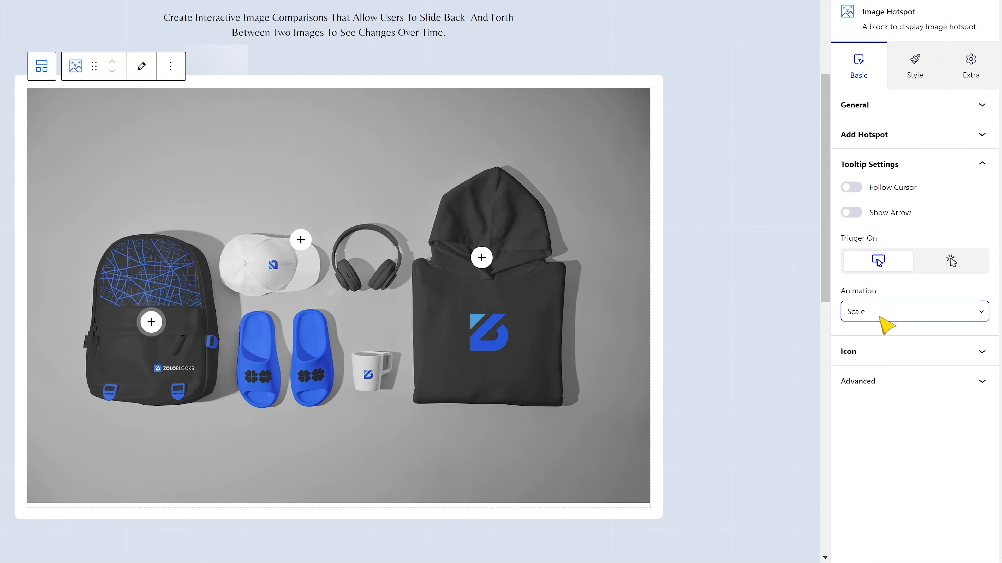
Round the hotspot image's corners with a border radius of 10 px
{"action": "left_click", "coordinate": [896, 349]}
{"action": "mouse_move", "coordinate": [896, 287]}
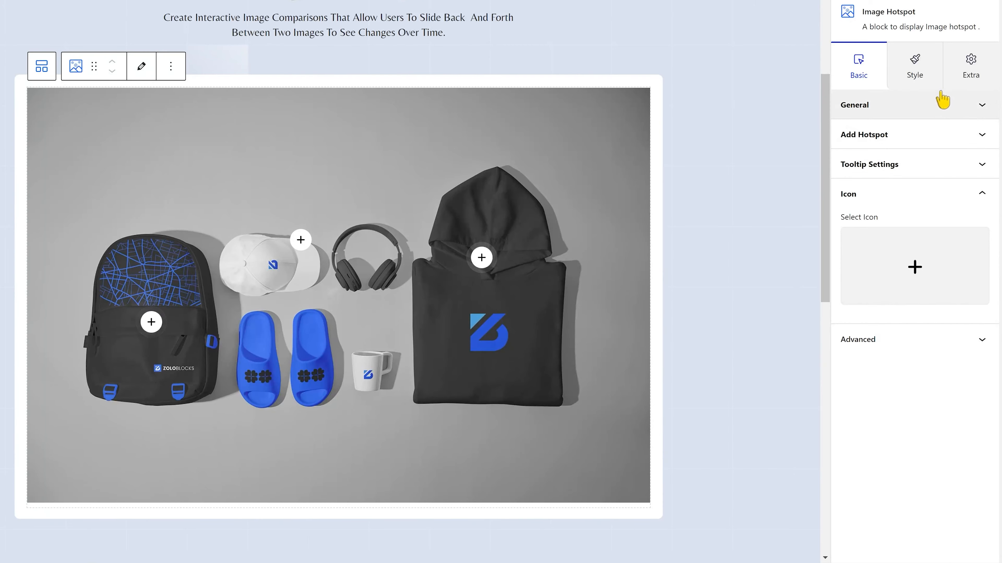
{"action": "left_click", "coordinate": [927, 81]}
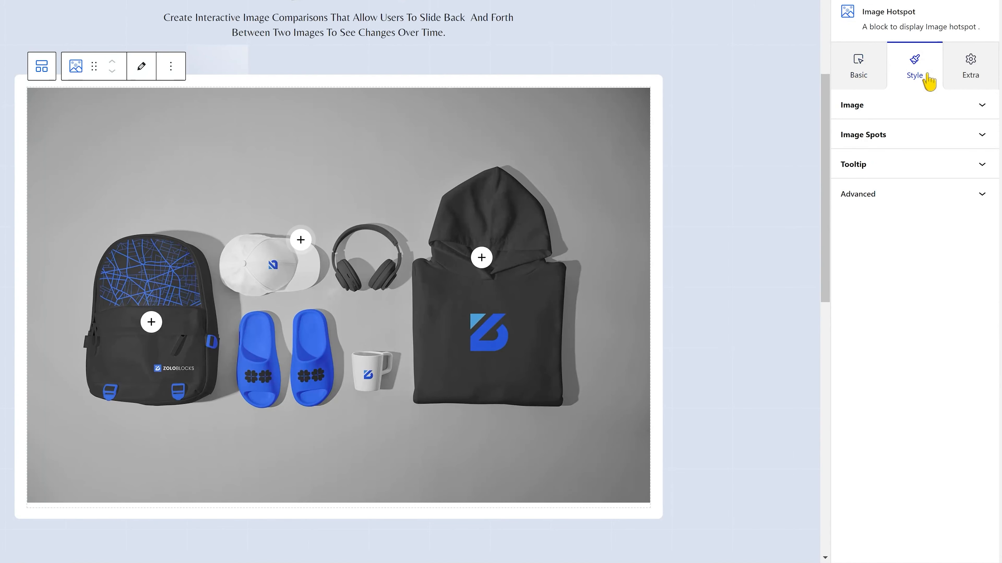
{"action": "left_click", "coordinate": [929, 115]}
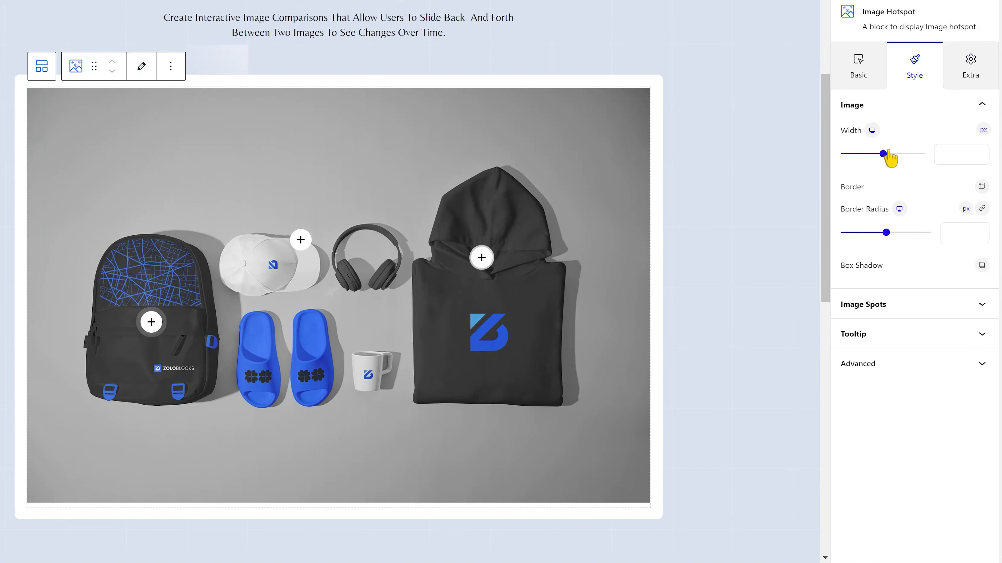
{"action": "left_click", "coordinate": [981, 188]}
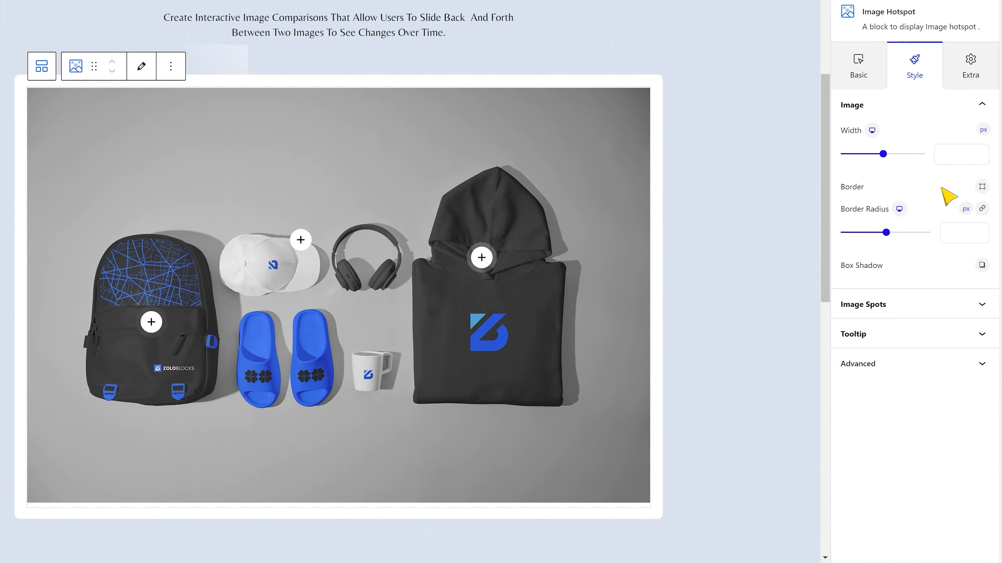
{"action": "left_click_drag", "start_coordinate": [906, 232], "coordinate": [861, 238]}
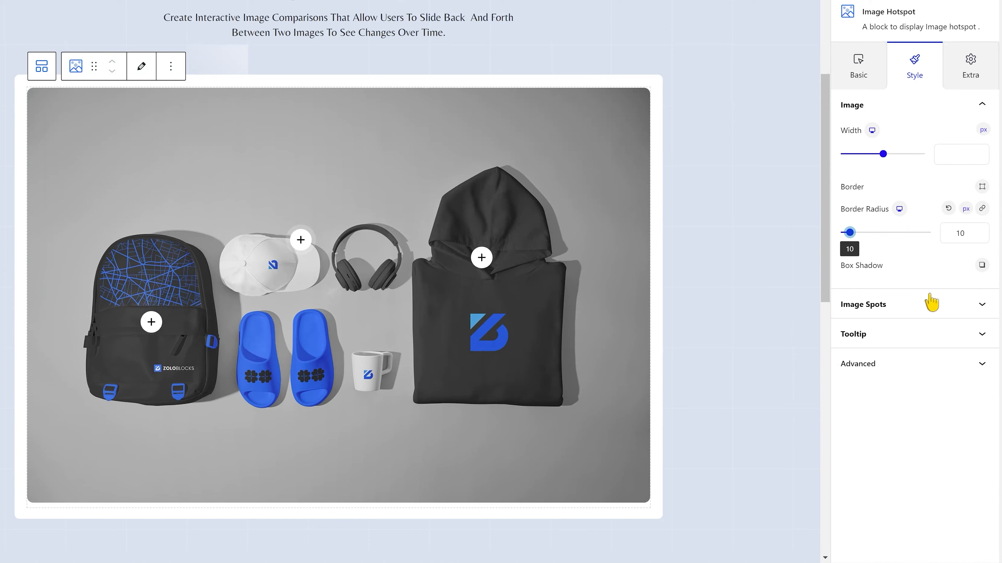
Set the image spots' icon size to 15 px and their padding to 10 px
{"action": "left_click", "coordinate": [917, 306]}
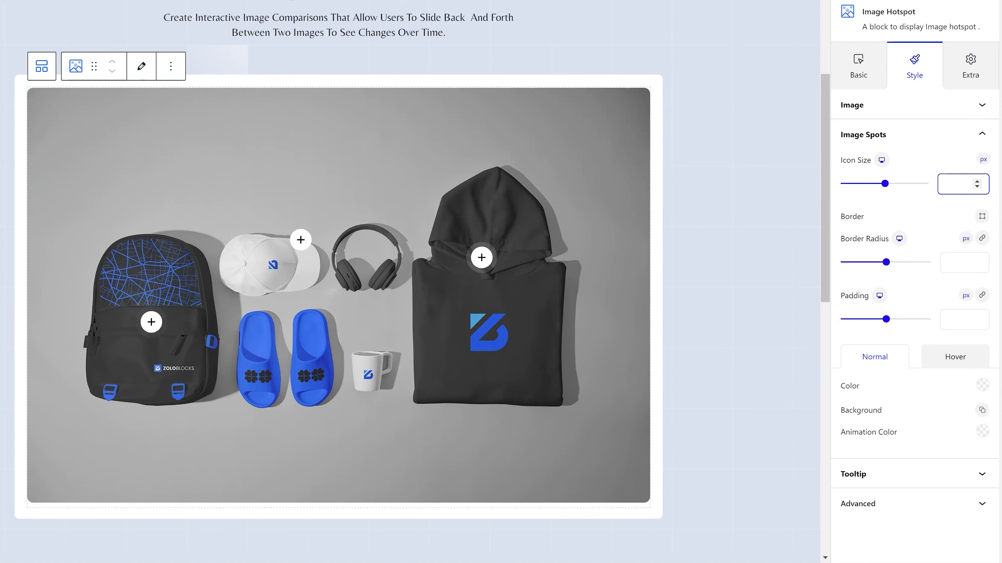
{"action": "type", "text": "15"}
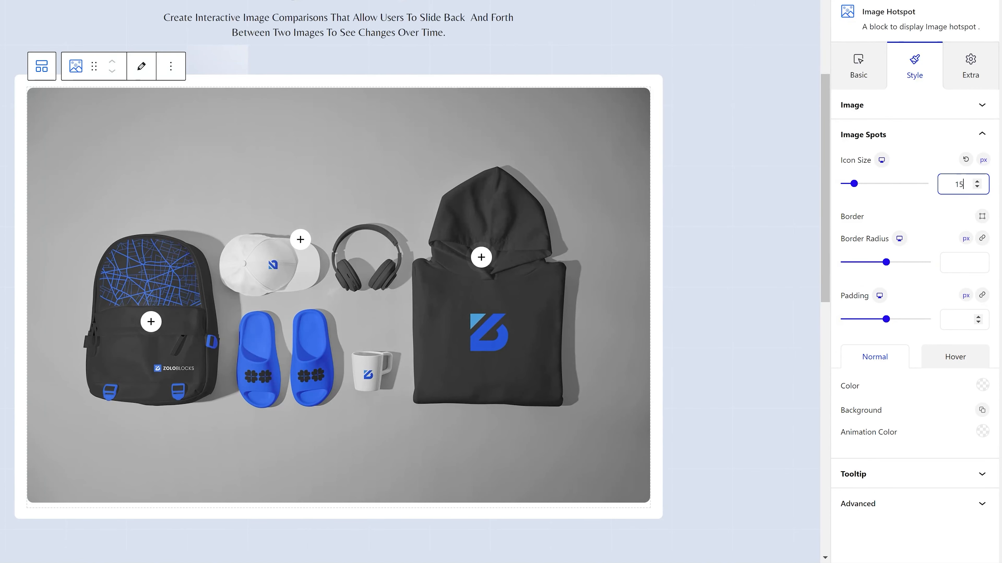
{"action": "left_click", "coordinate": [962, 320]}
{"action": "type", "text": "10"}
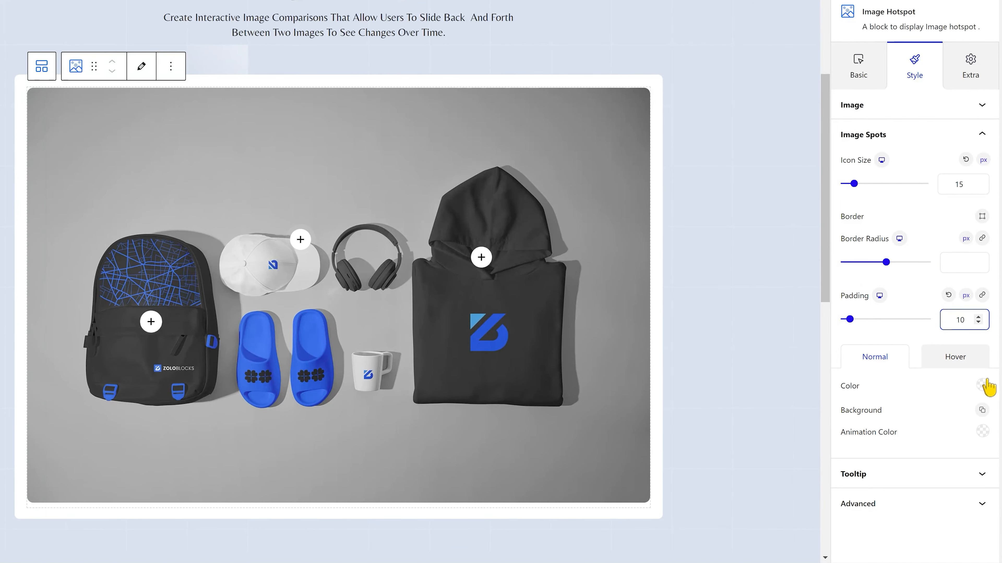
Give the image spots a classic background in the hex color 2667ff for their normal state
{"action": "left_click", "coordinate": [982, 411]}
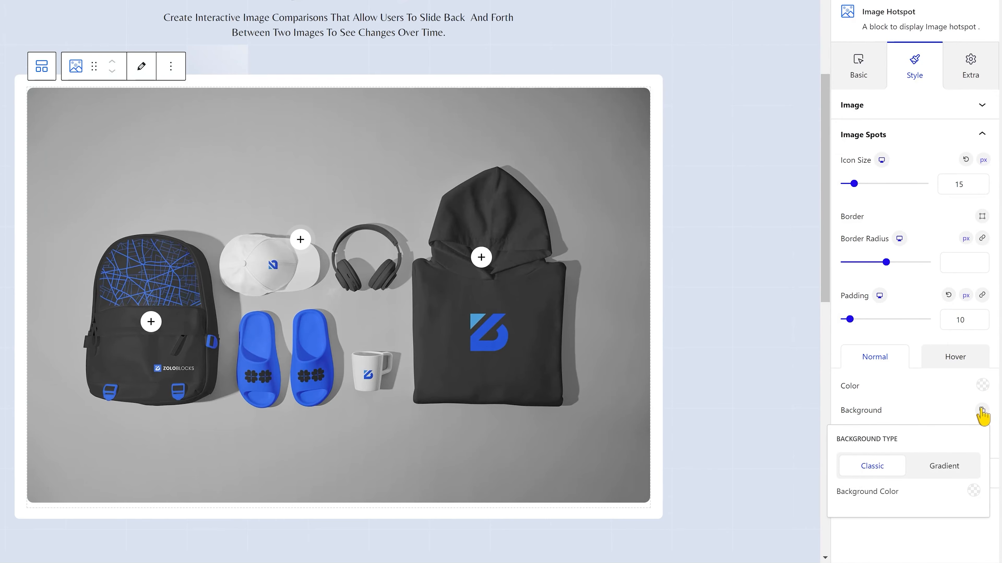
{"action": "left_click", "coordinate": [971, 491]}
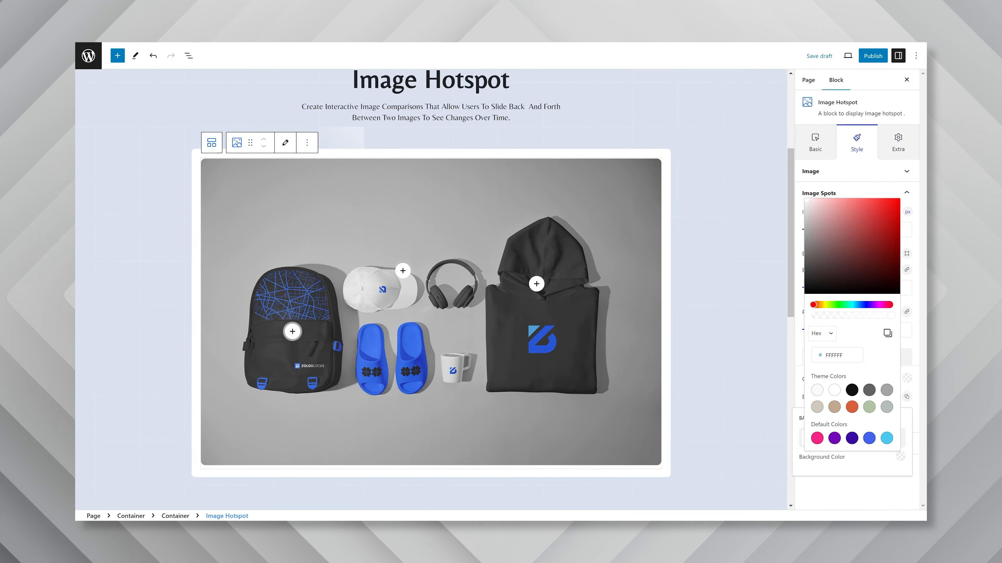
{"action": "double_click", "coordinate": [859, 355]}
{"action": "type", "text": "2667ff"}
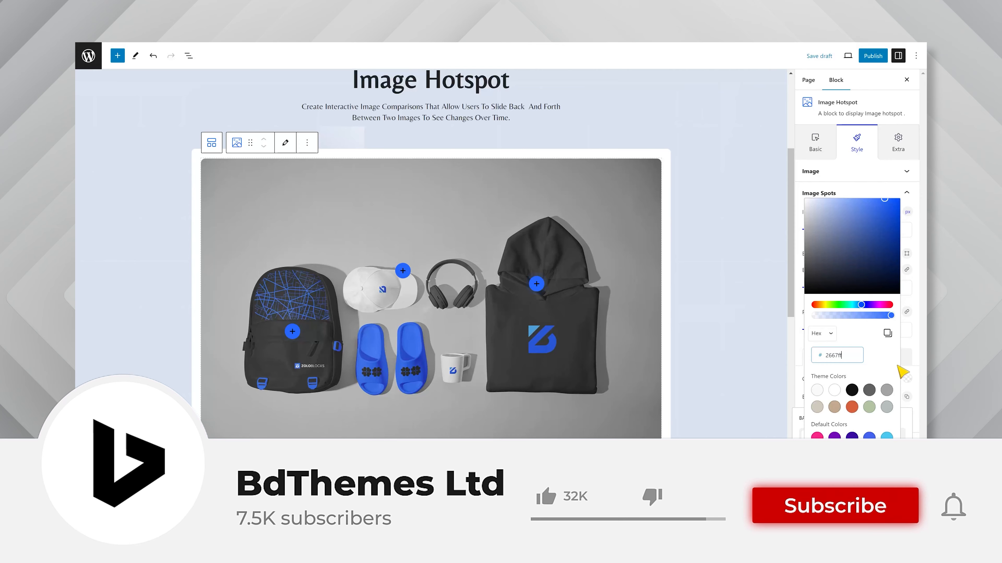
{"action": "left_click", "coordinate": [906, 377]}
Set the image spots' normal icon color to the near-white FFFEFE
{"action": "left_click", "coordinate": [907, 378]}
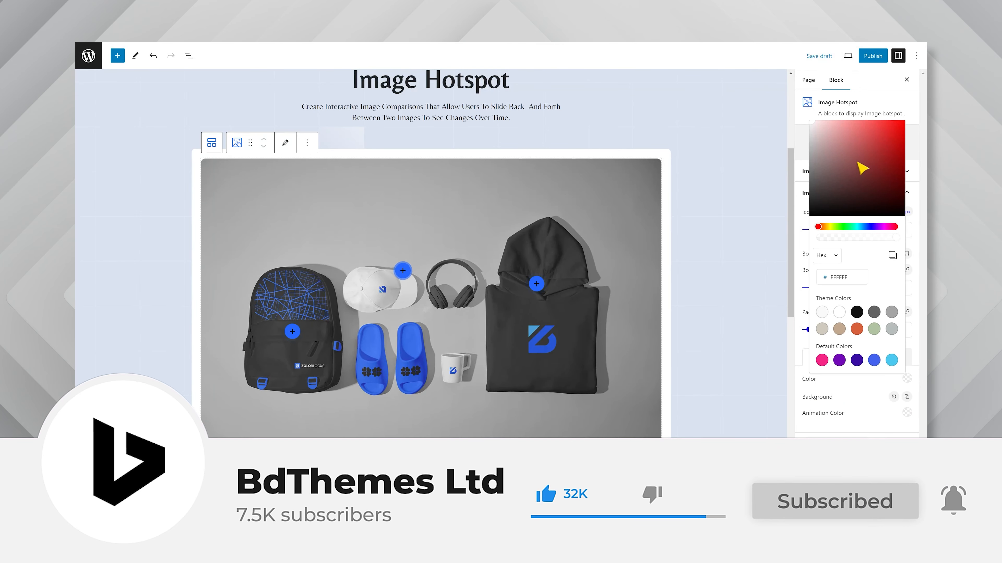
{"action": "left_click_drag", "start_coordinate": [861, 168], "coordinate": [808, 106]}
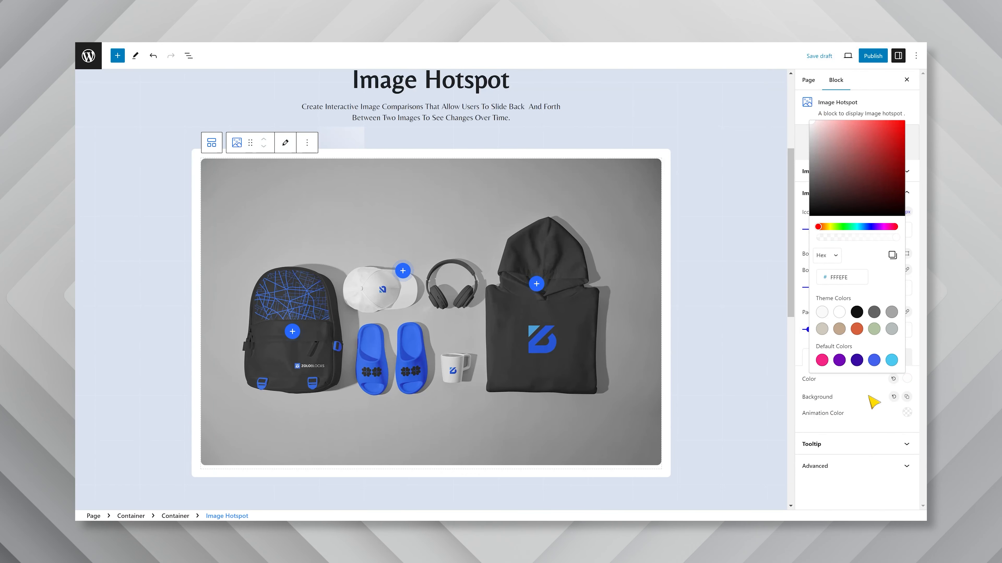
{"action": "left_click", "coordinate": [876, 401]}
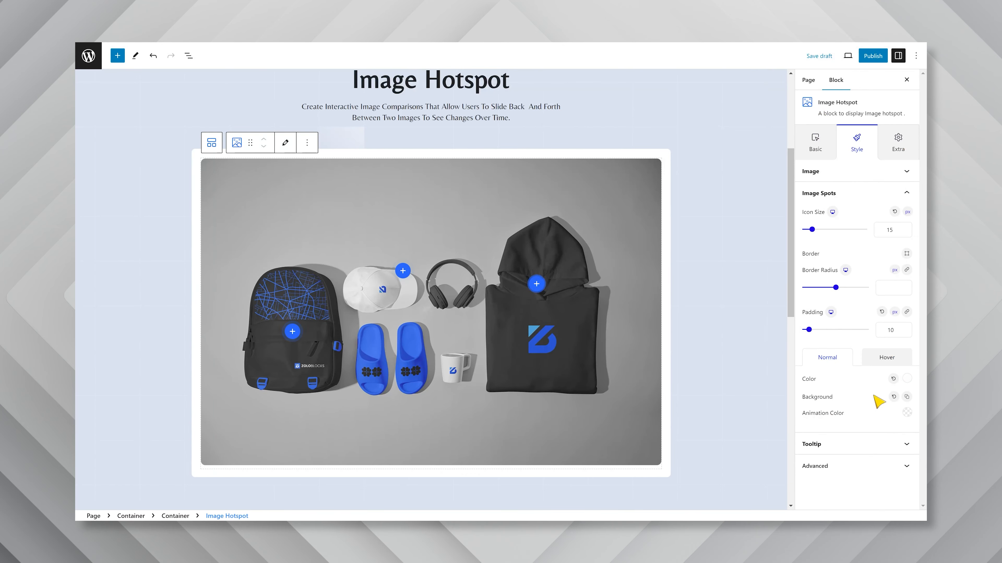
Try the Light and Gray tooltip themes on the hotspot markers
{"action": "left_click", "coordinate": [880, 357]}
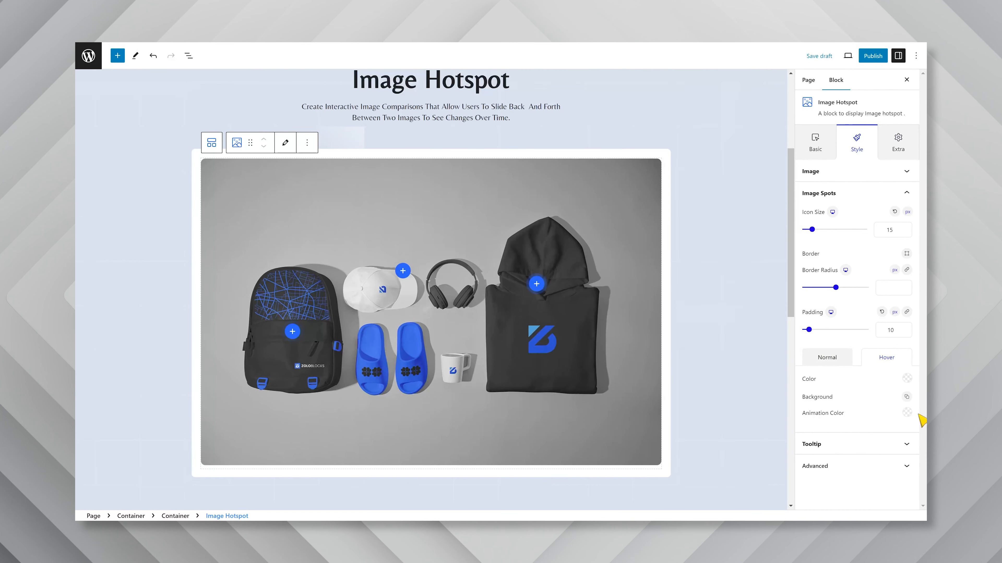
{"action": "left_click", "coordinate": [889, 443]}
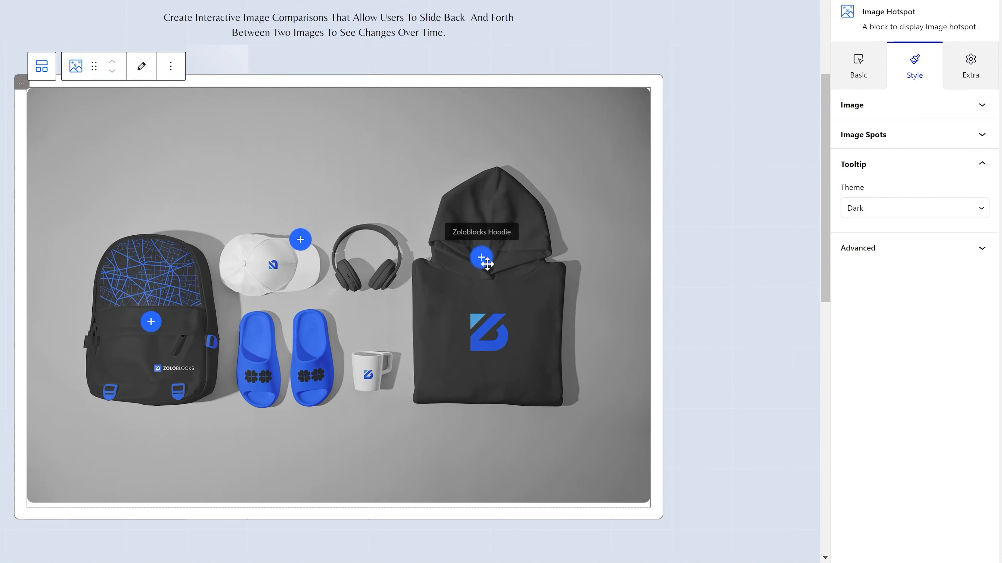
{"action": "left_click", "coordinate": [878, 213]}
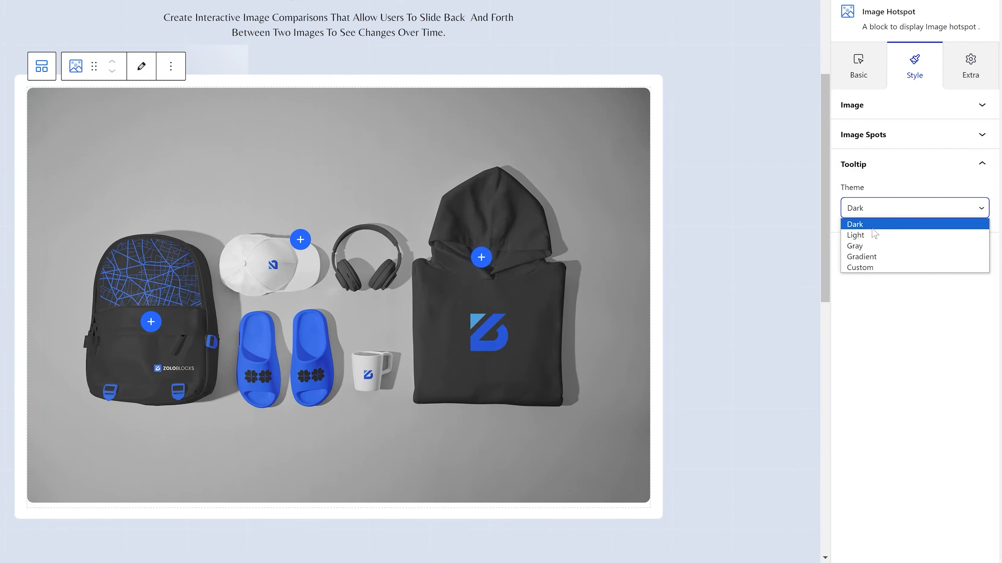
{"action": "left_click", "coordinate": [868, 236]}
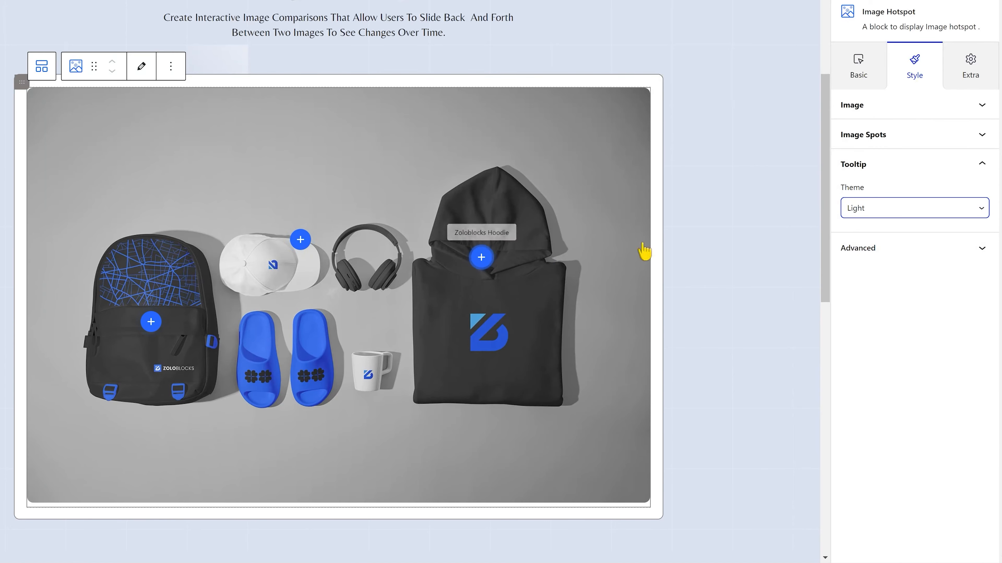
{"action": "left_click", "coordinate": [871, 211]}
{"action": "left_click", "coordinate": [868, 245]}
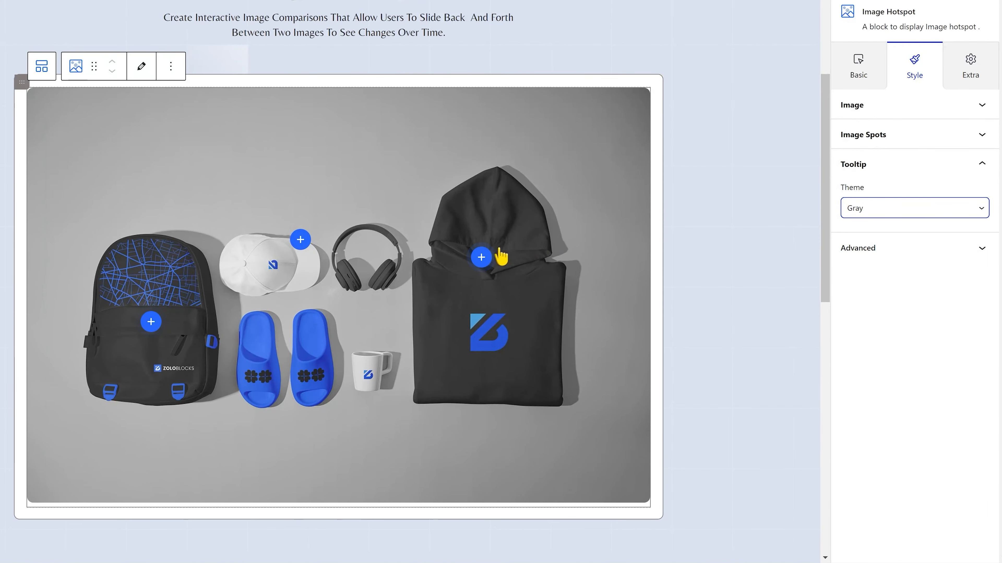
Try the Gradient tooltip theme on the cap marker and show the styling options of the Custom theme
{"action": "left_click", "coordinate": [857, 211]}
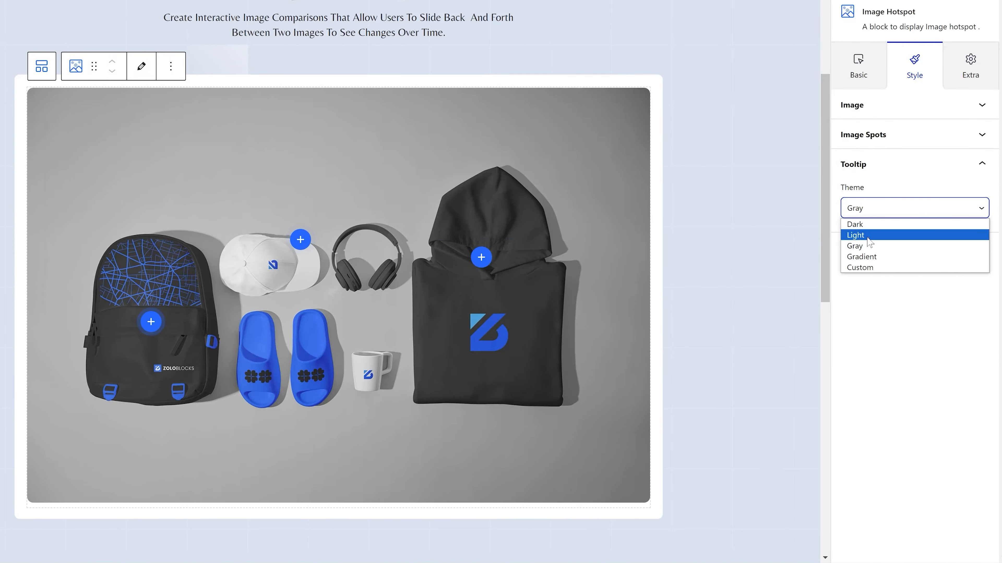
{"action": "left_click", "coordinate": [880, 258]}
{"action": "mouse_move", "coordinate": [302, 239]}
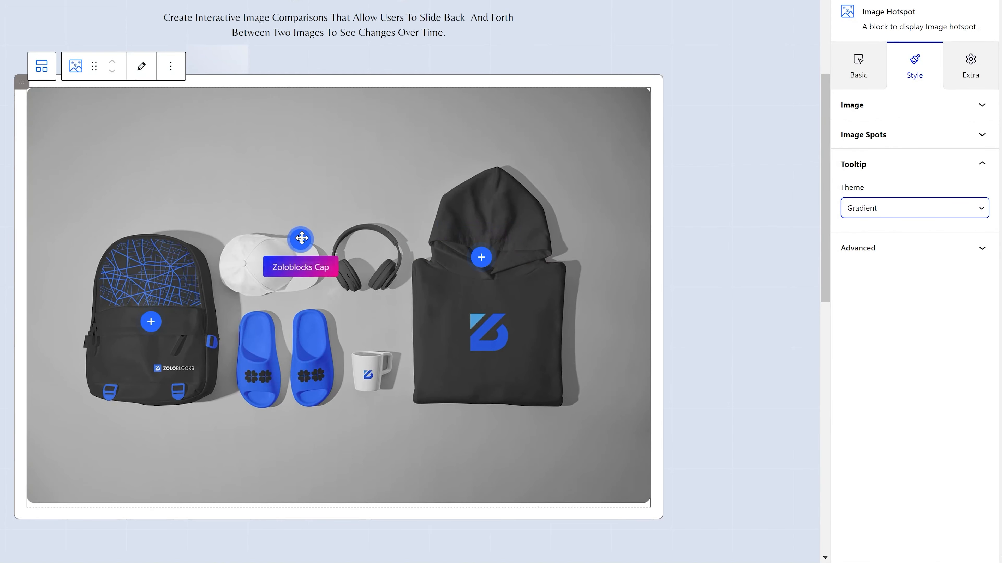
{"action": "left_click", "coordinate": [900, 213]}
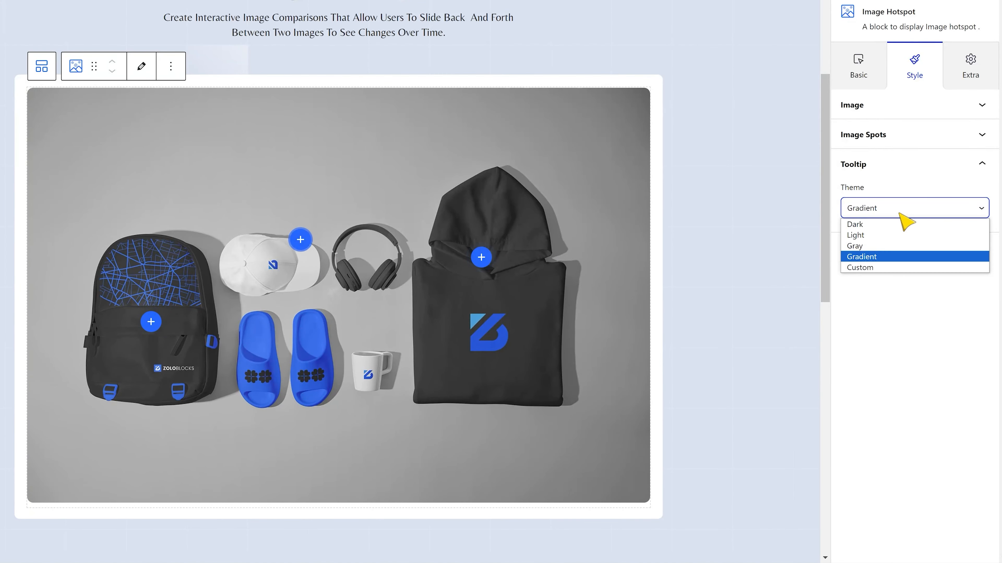
{"action": "left_click", "coordinate": [887, 269]}
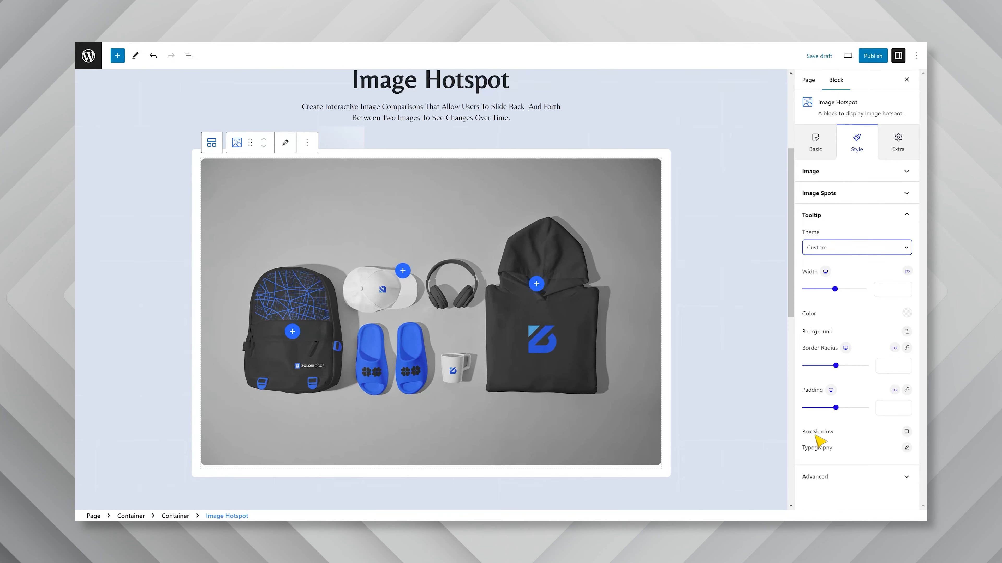
Set the tooltip theme to Light
{"action": "left_click", "coordinate": [895, 249]}
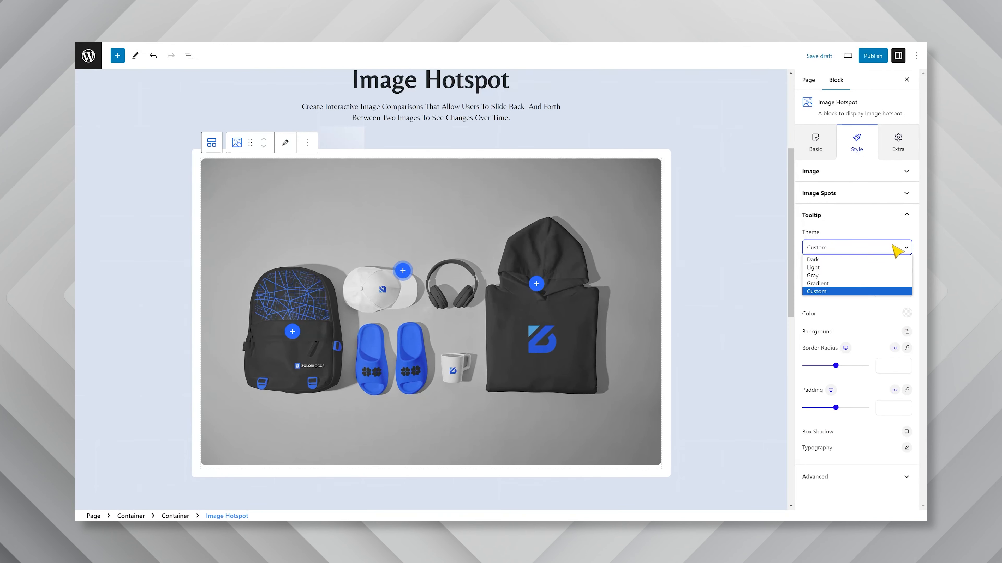
{"action": "left_click", "coordinate": [863, 267]}
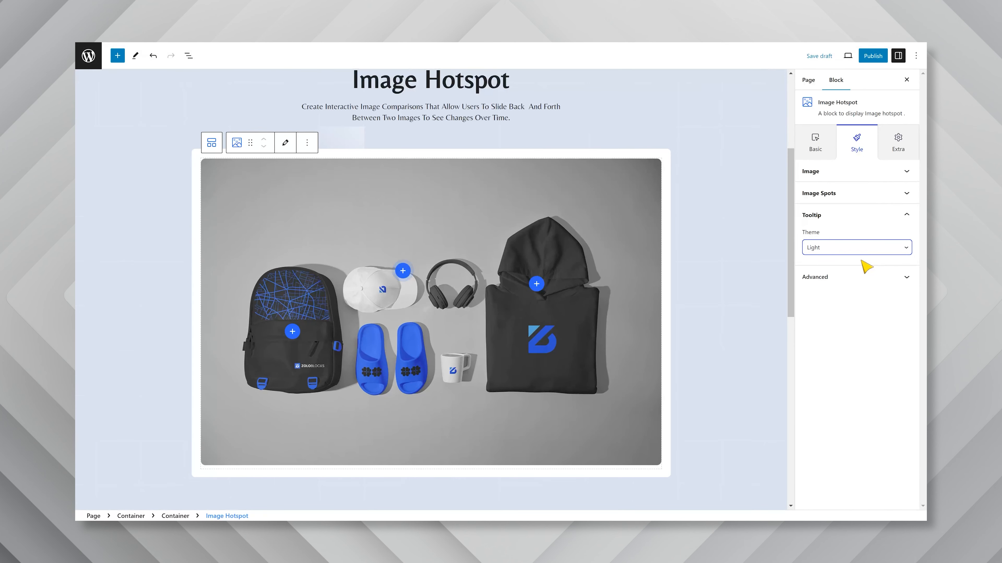